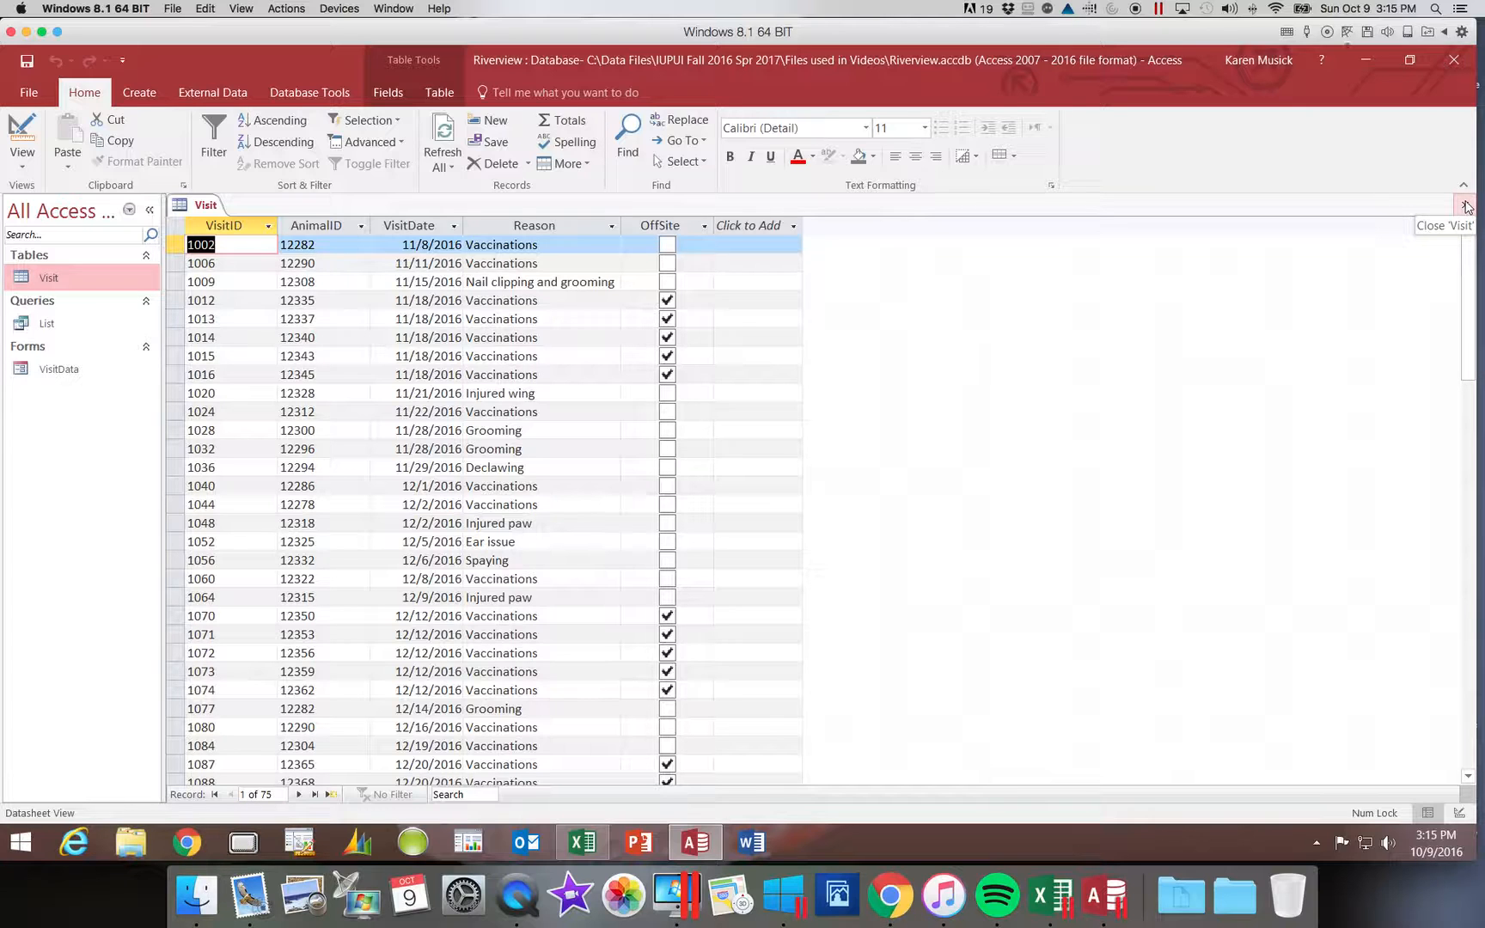
Review the records in the Visit table, the List query and the VisitData form, closing each object after viewing it
left_click(1466, 206)
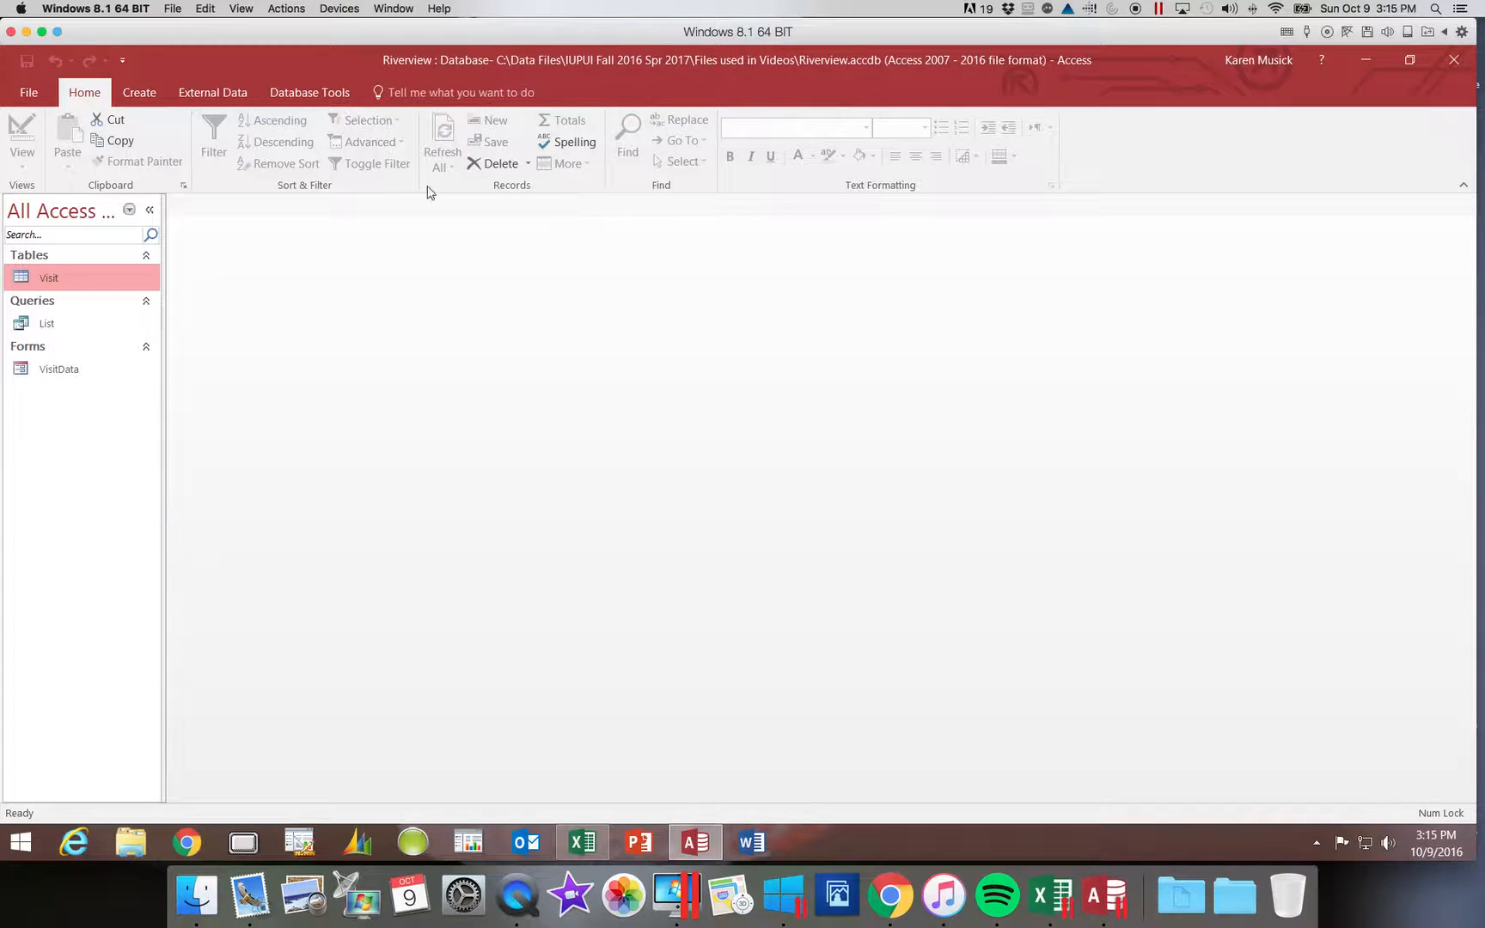
double_click(46, 327)
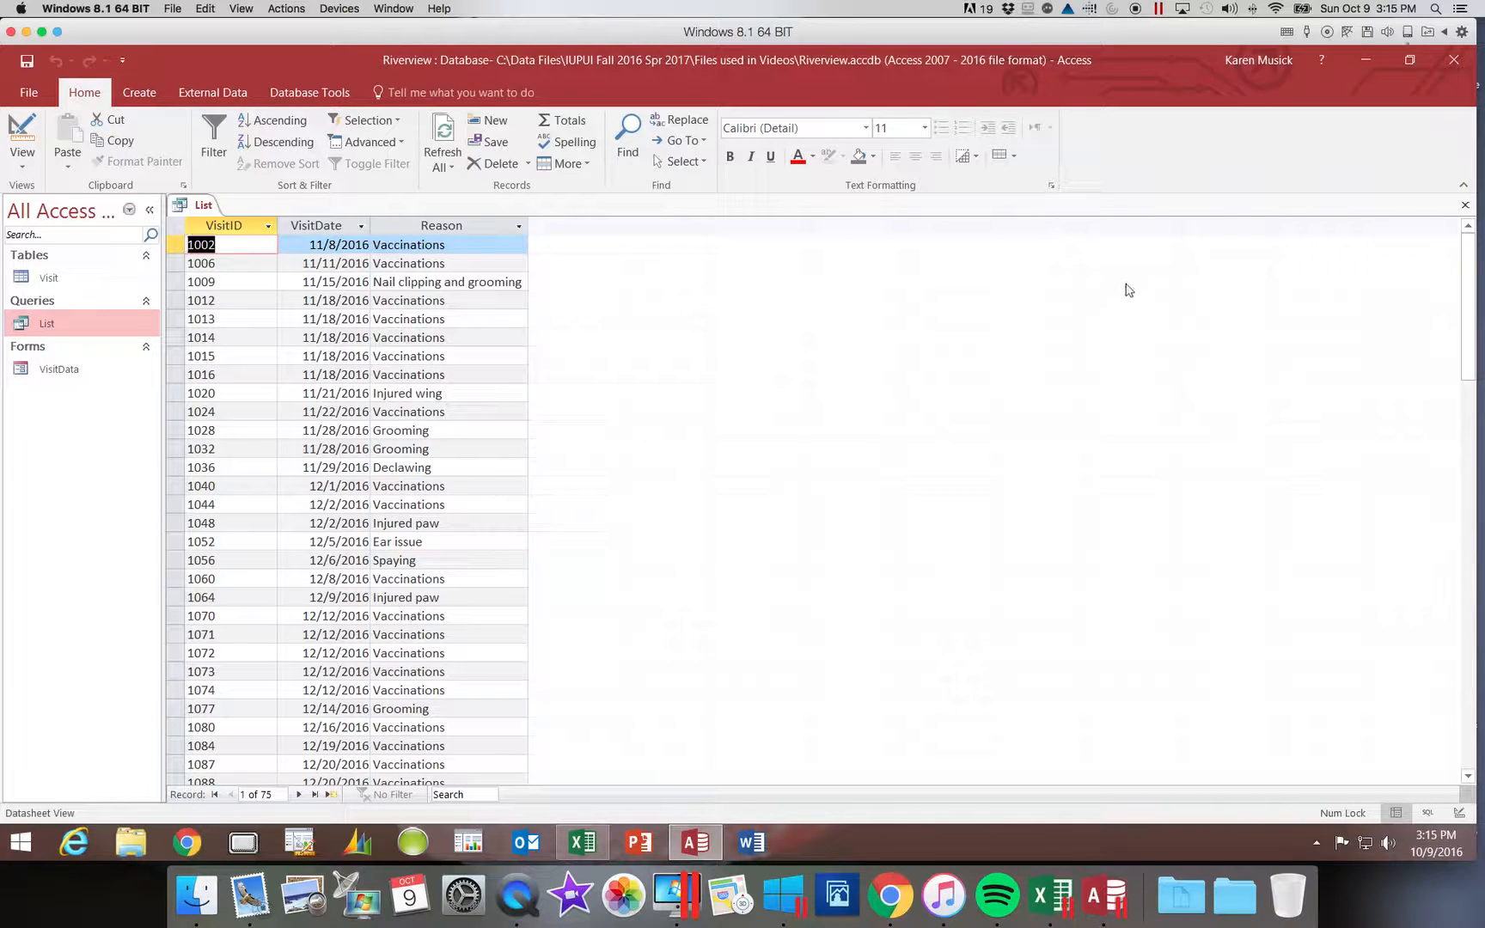
left_click(1460, 206)
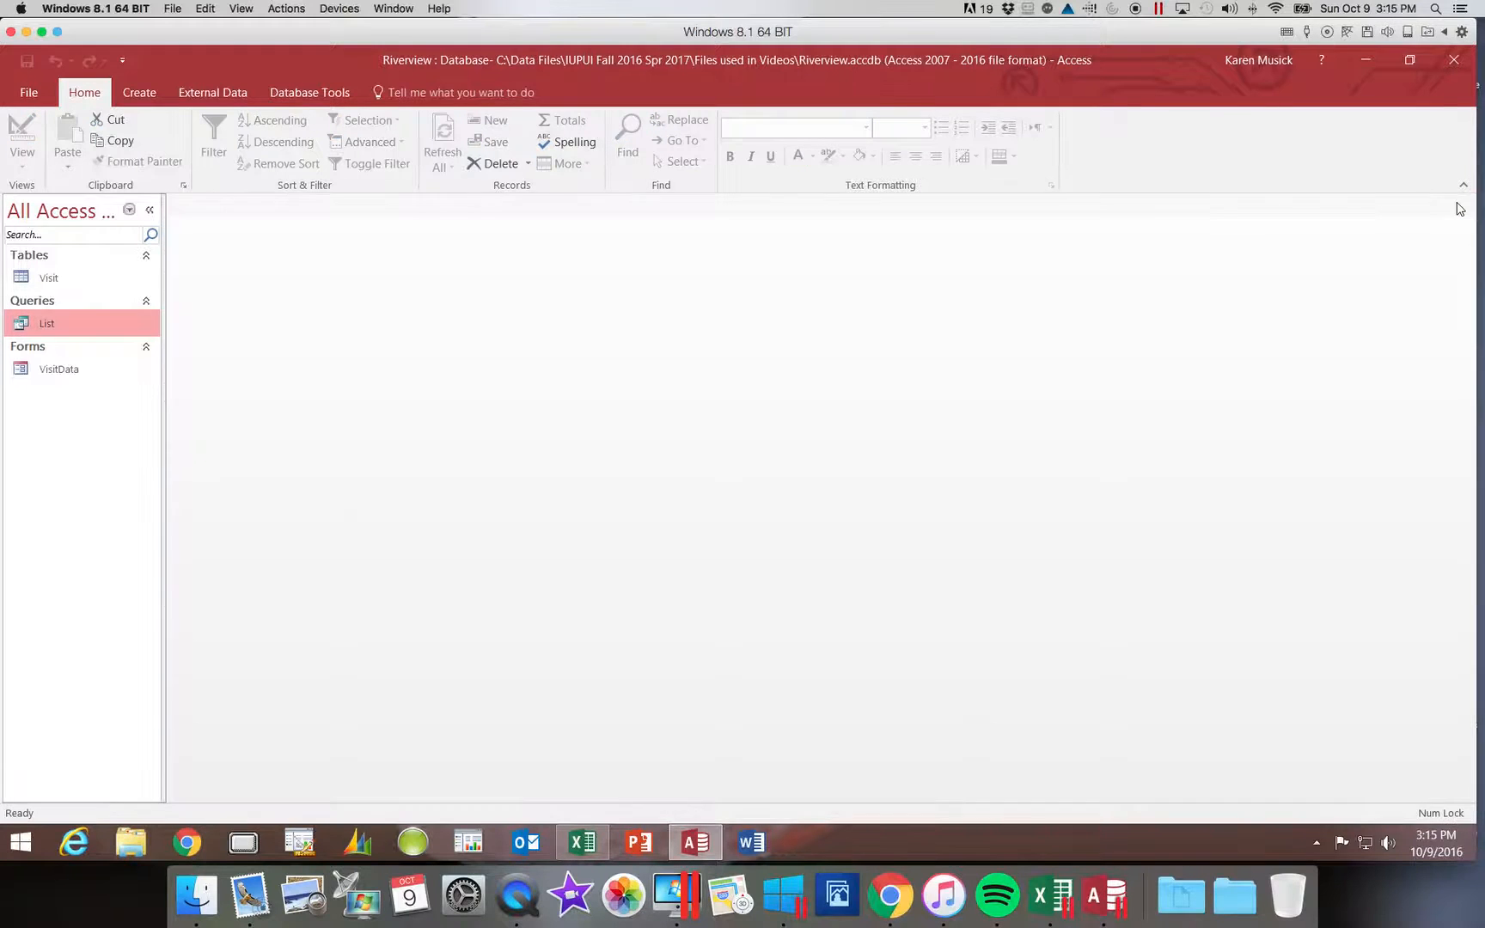
double_click(86, 372)
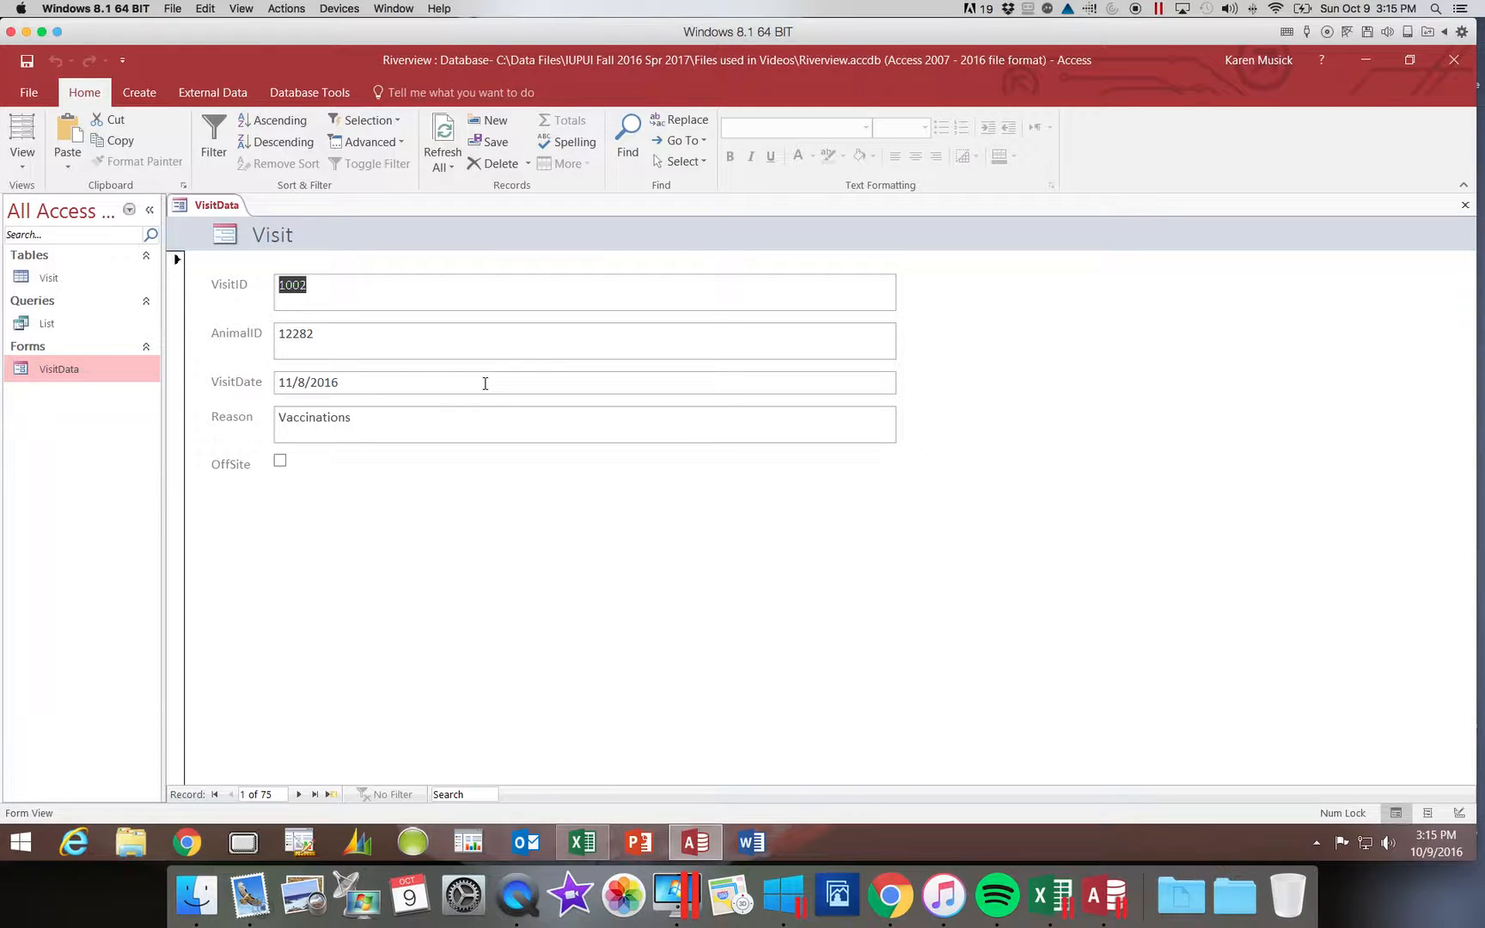
left_click(1465, 205)
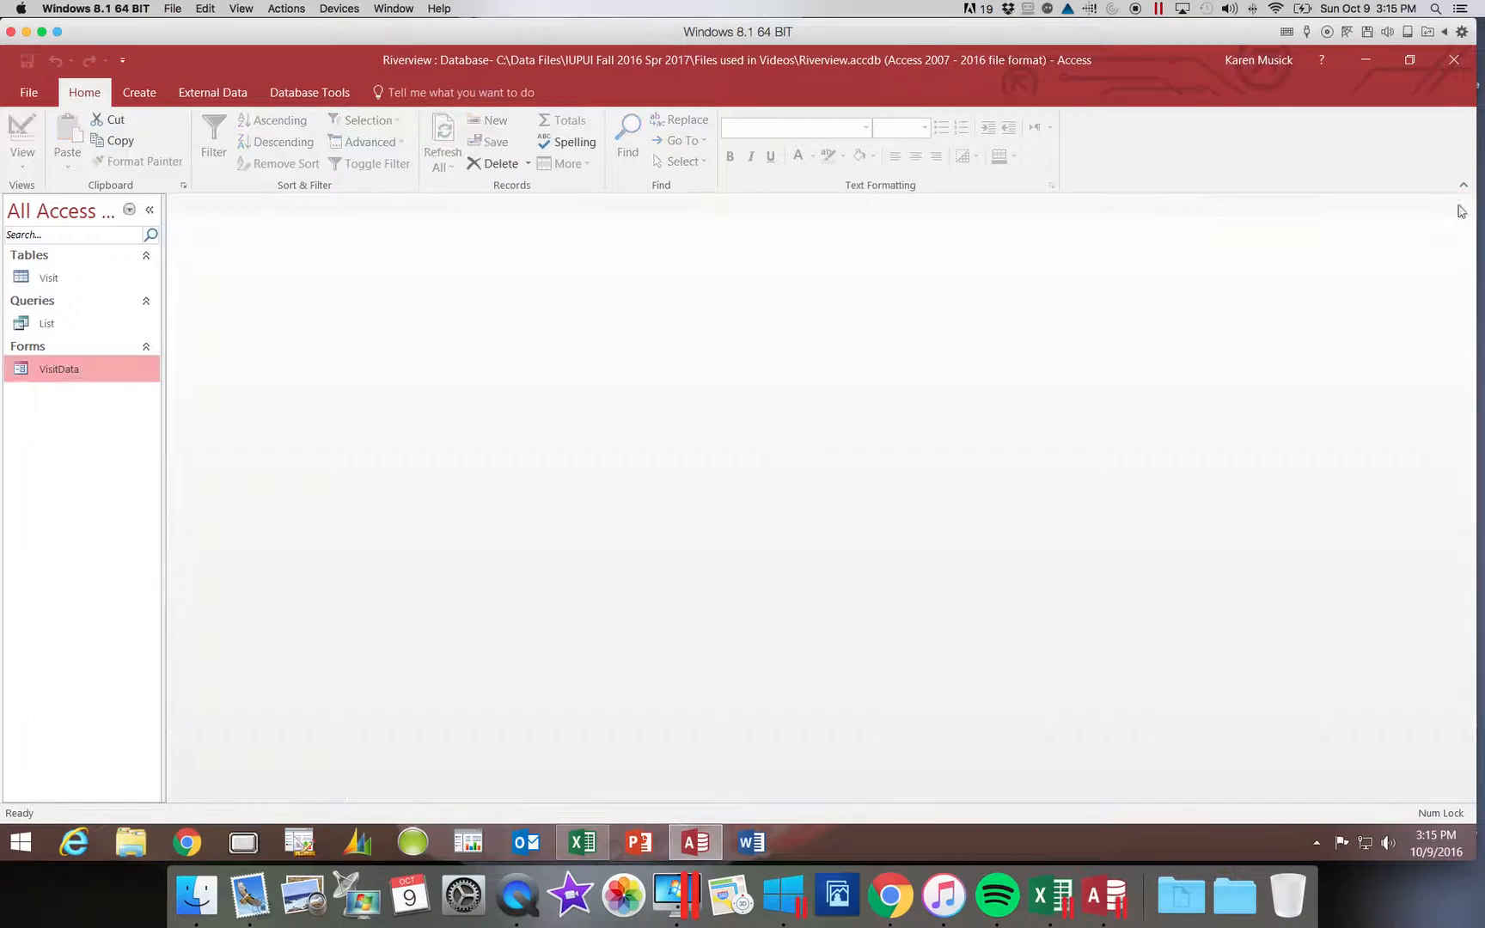
double_click(50, 276)
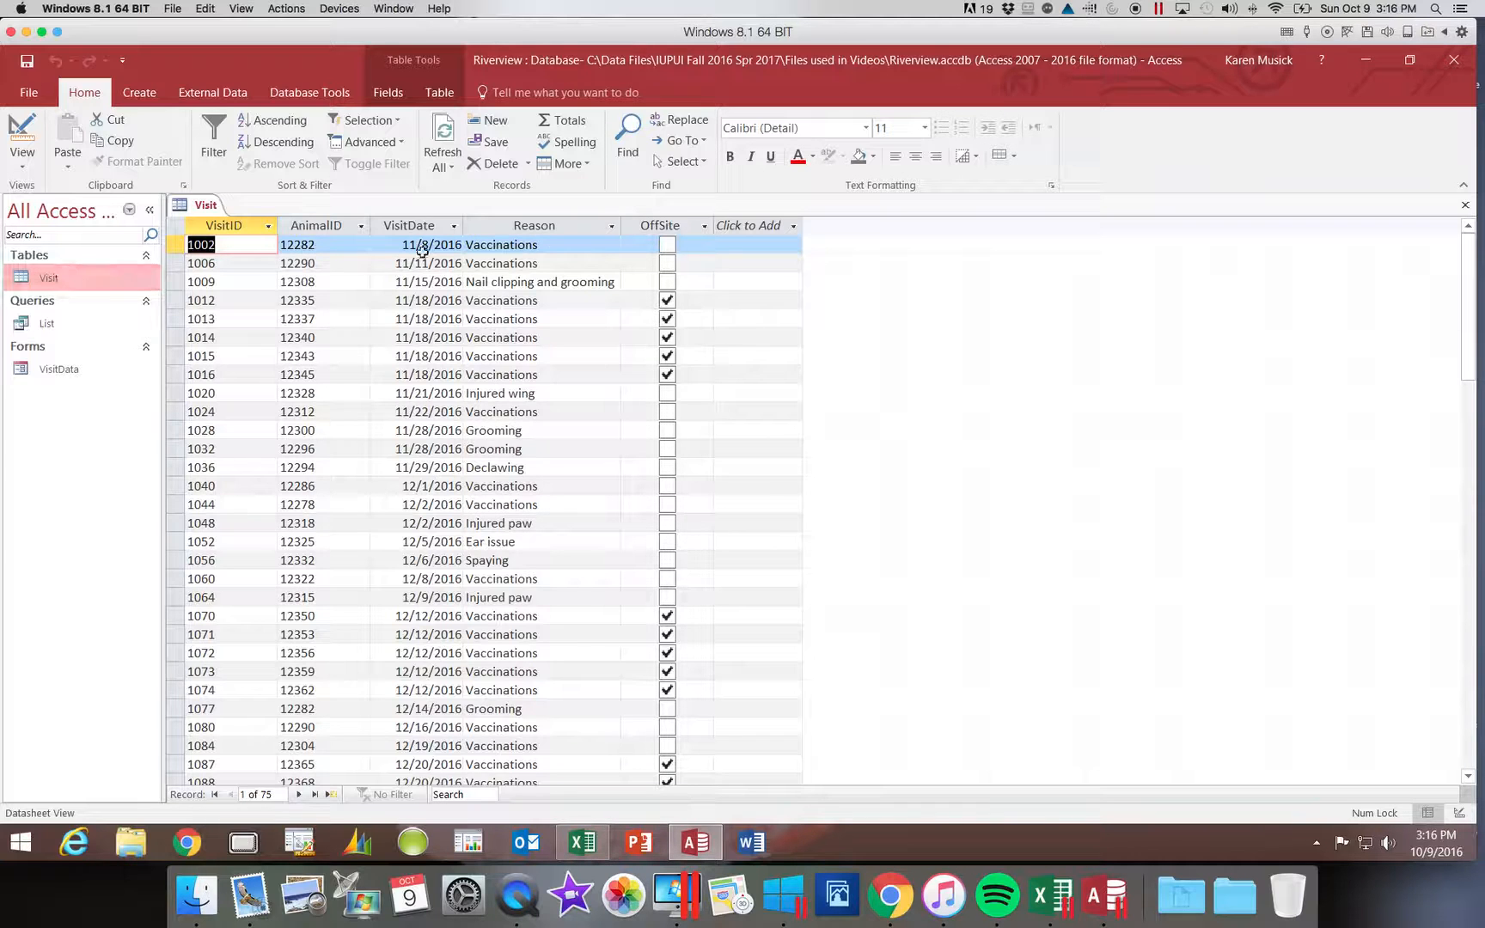
left_click(1466, 207)
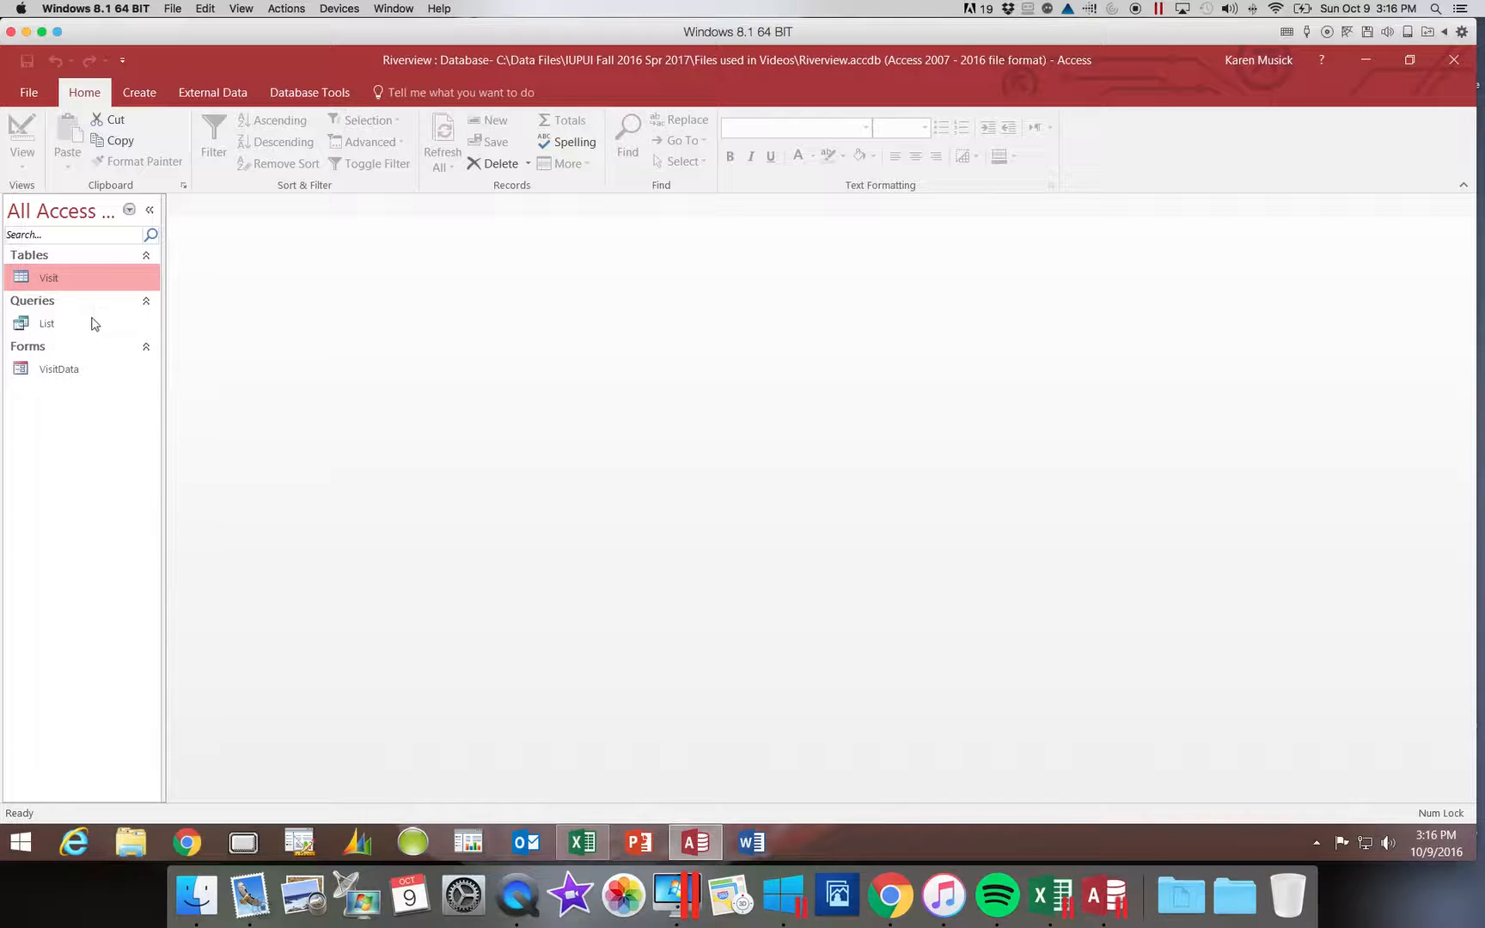
Generate a basic report from the List query and close it without saving
left_click(51, 324)
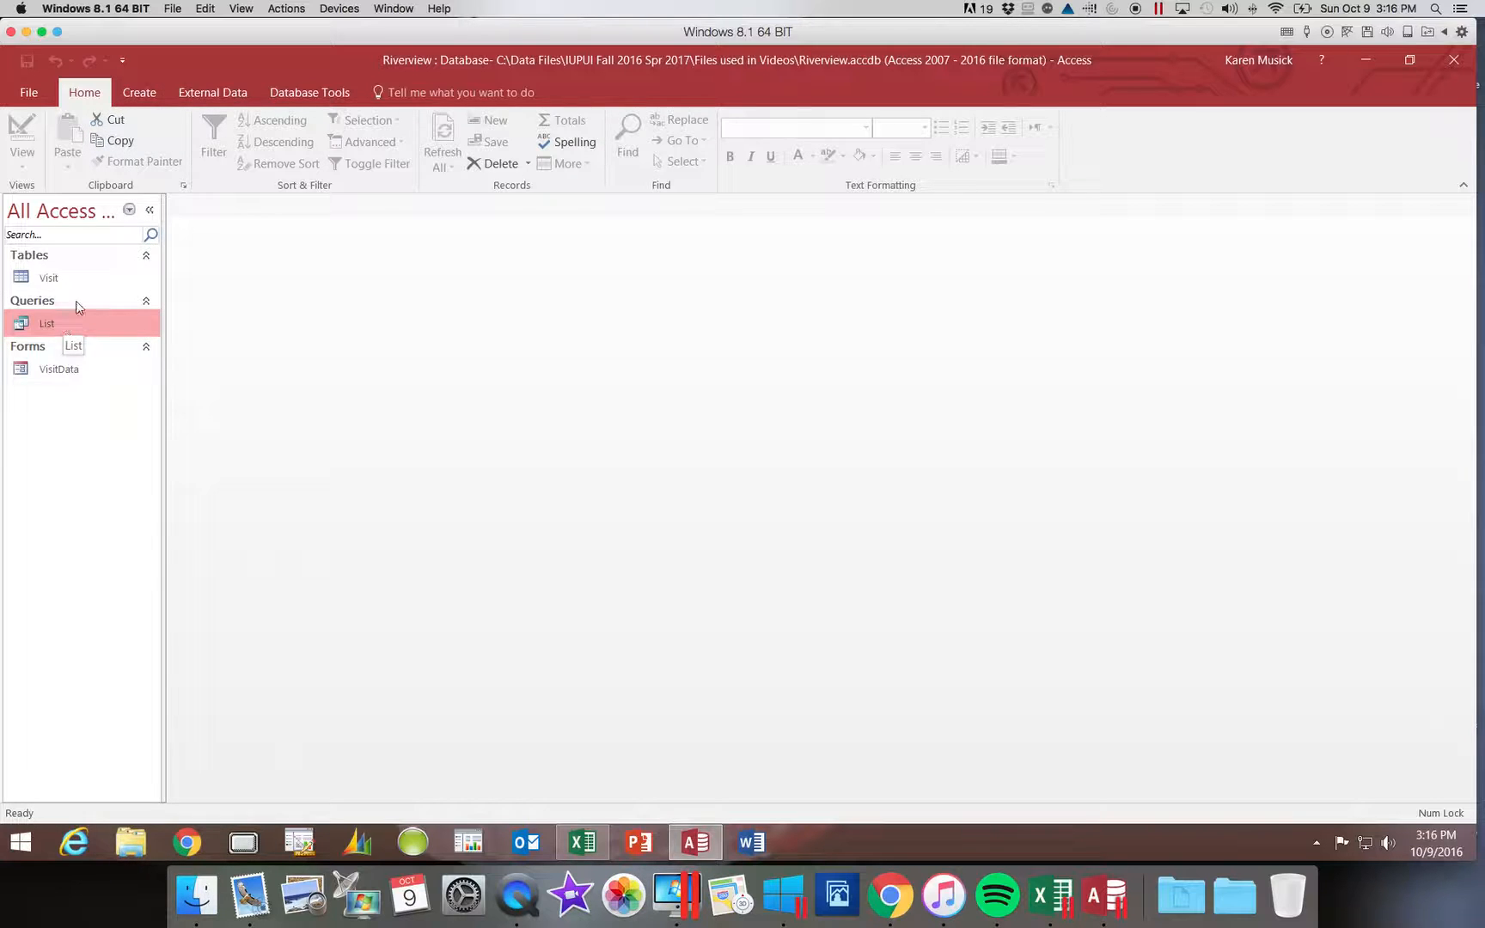
left_click(147, 96)
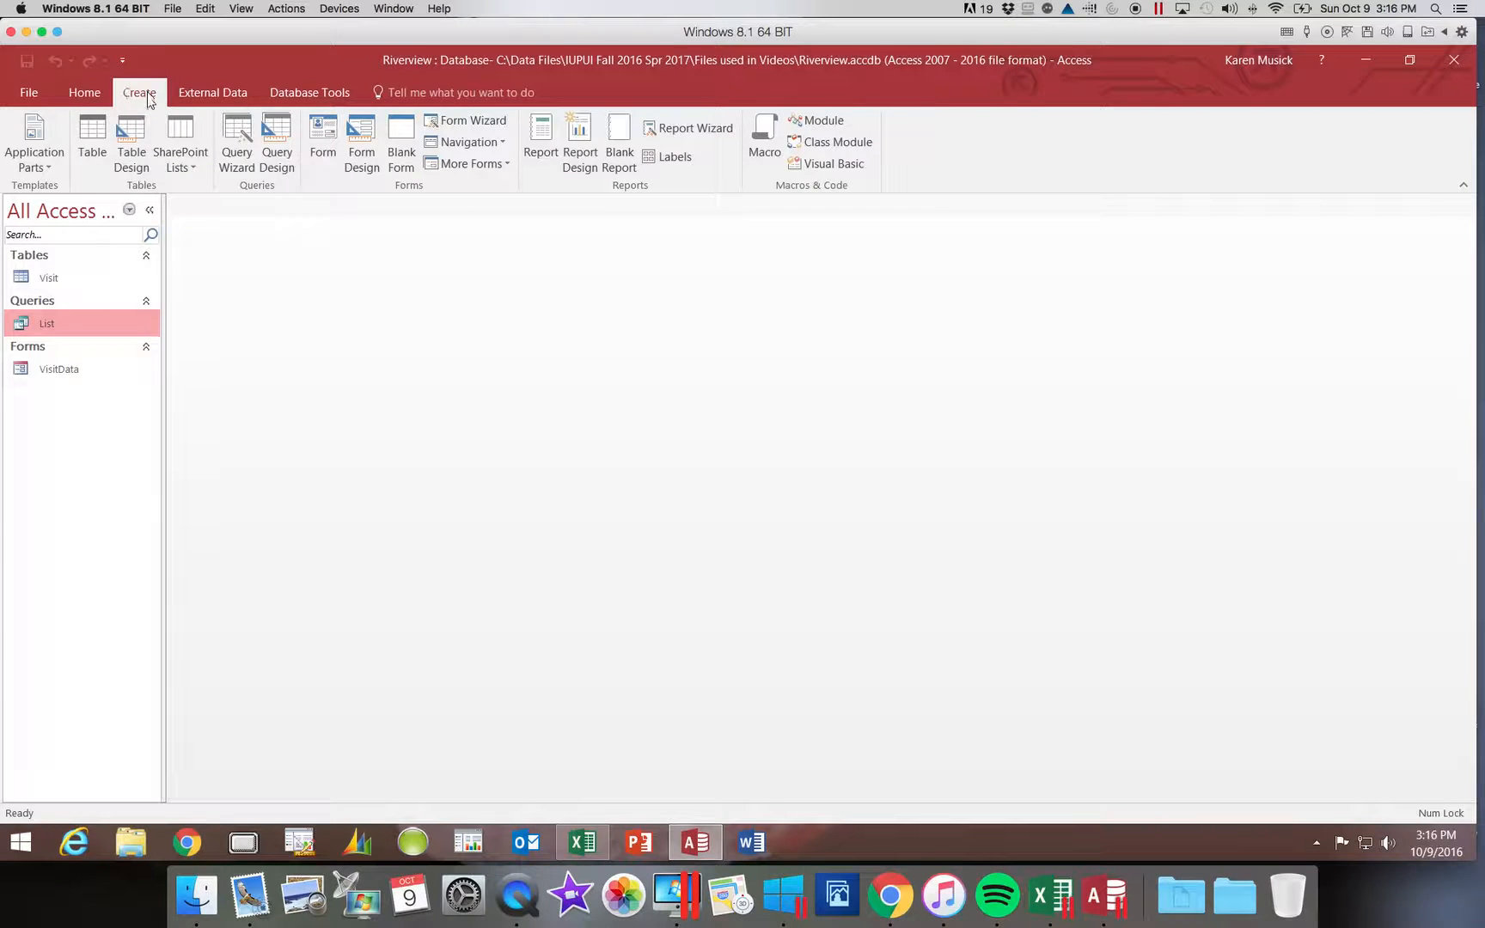
left_click(540, 160)
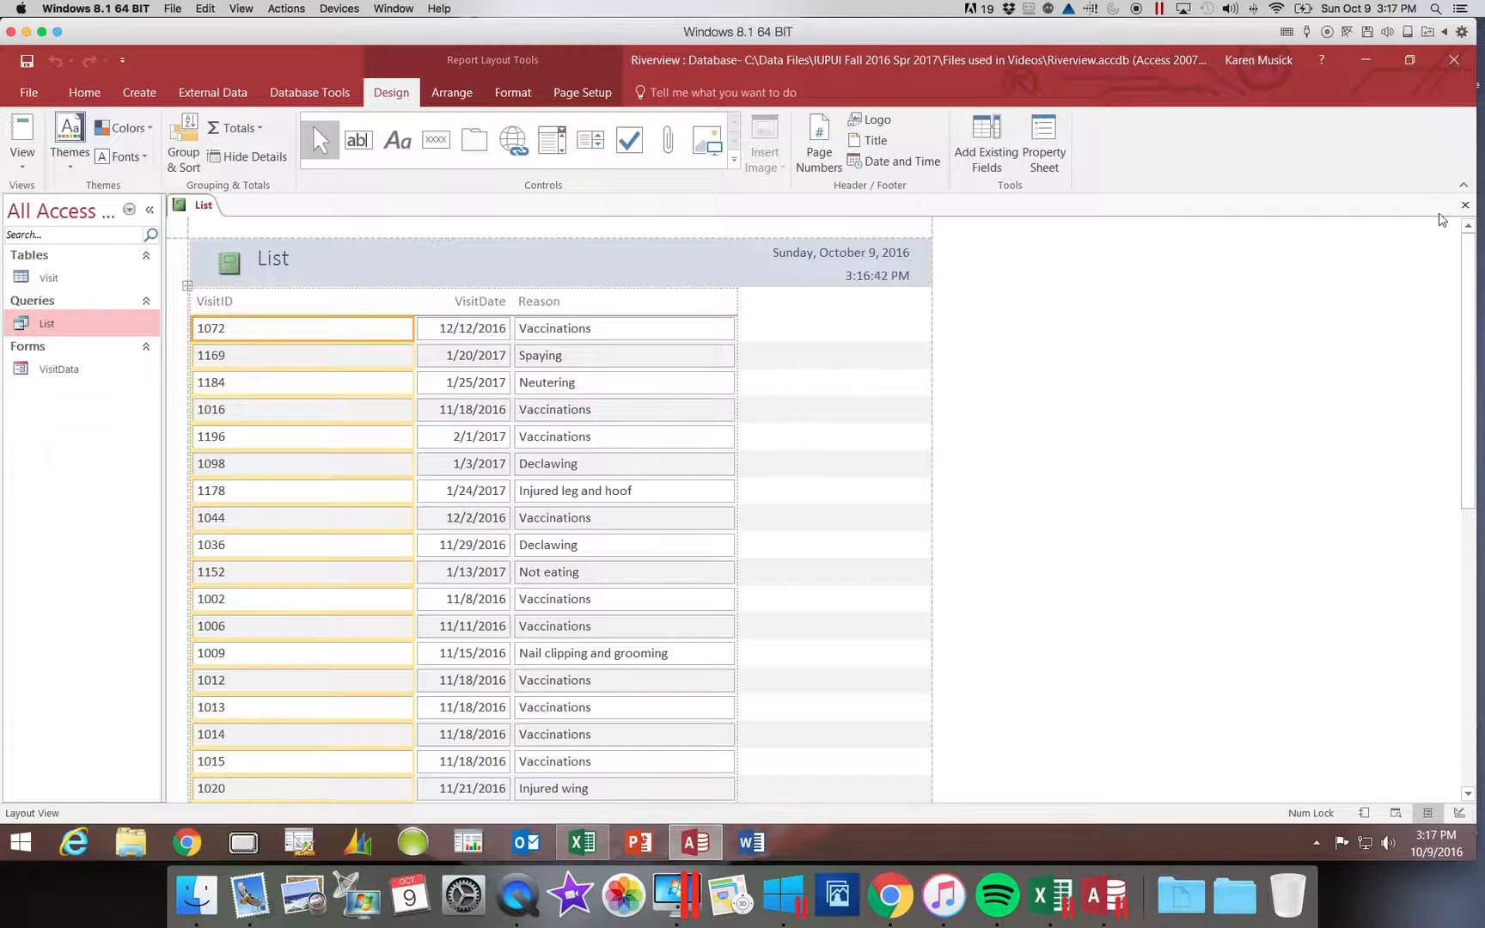
left_click(1465, 204)
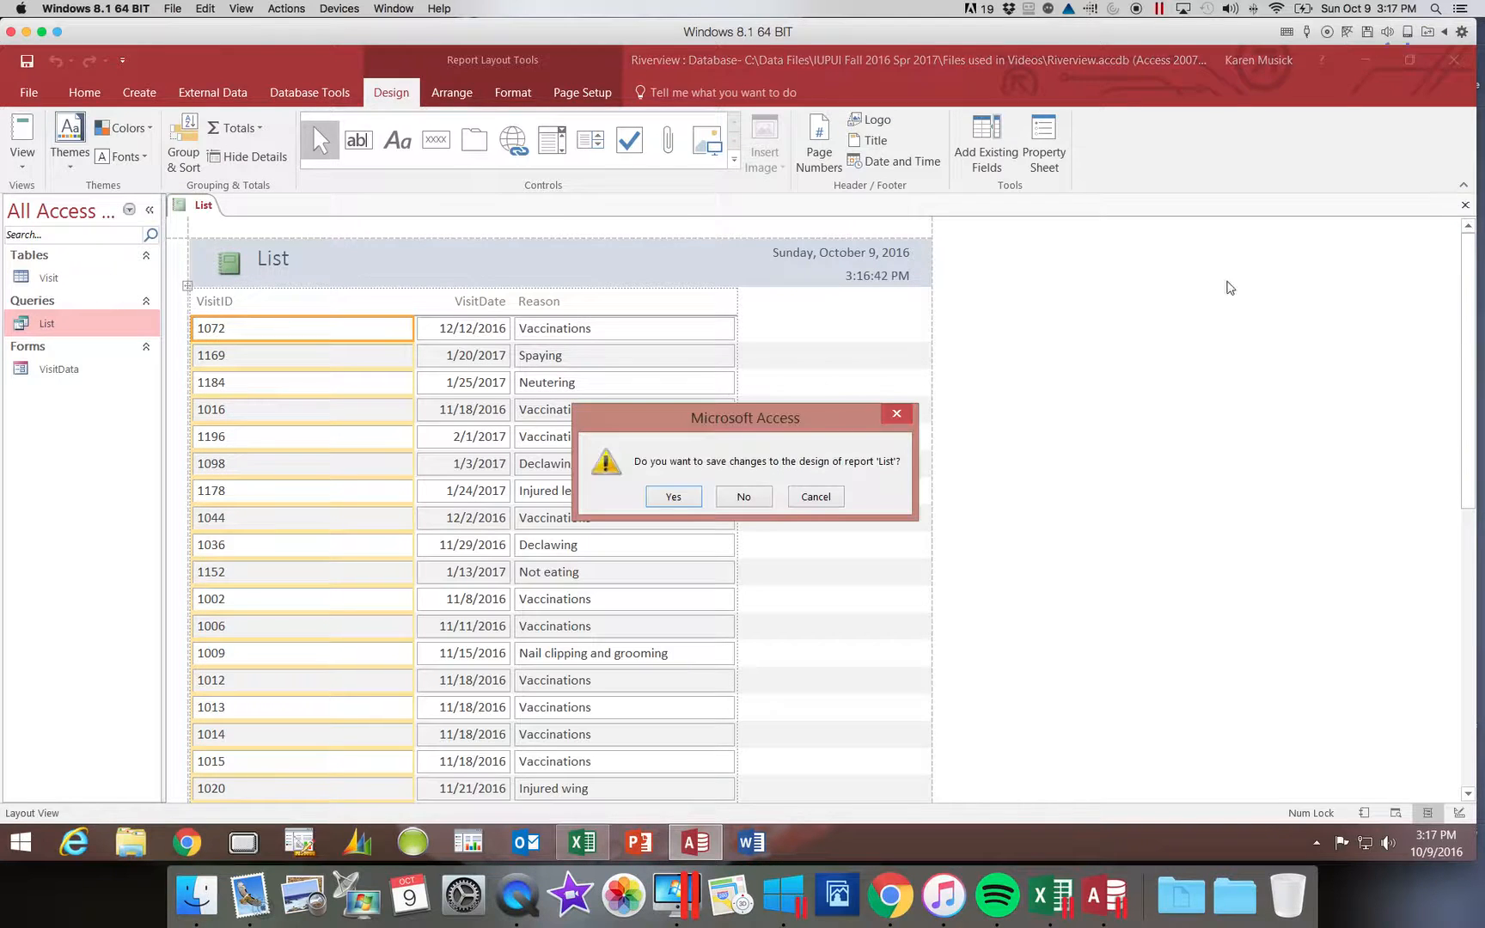
left_click(746, 499)
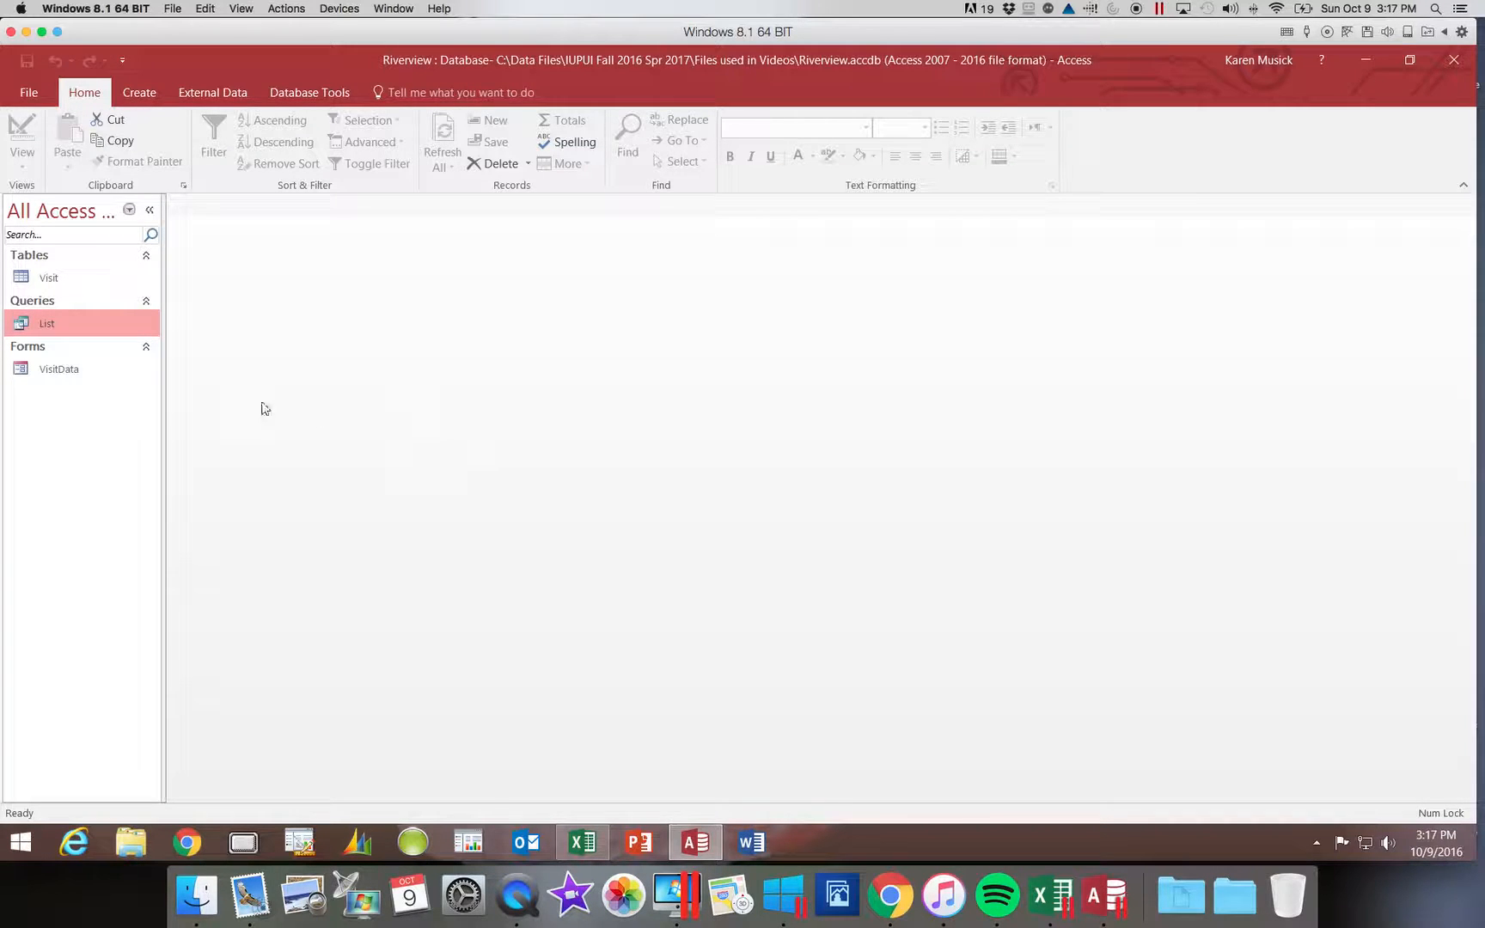
Create a basic report based on the Visit table
left_click(51, 277)
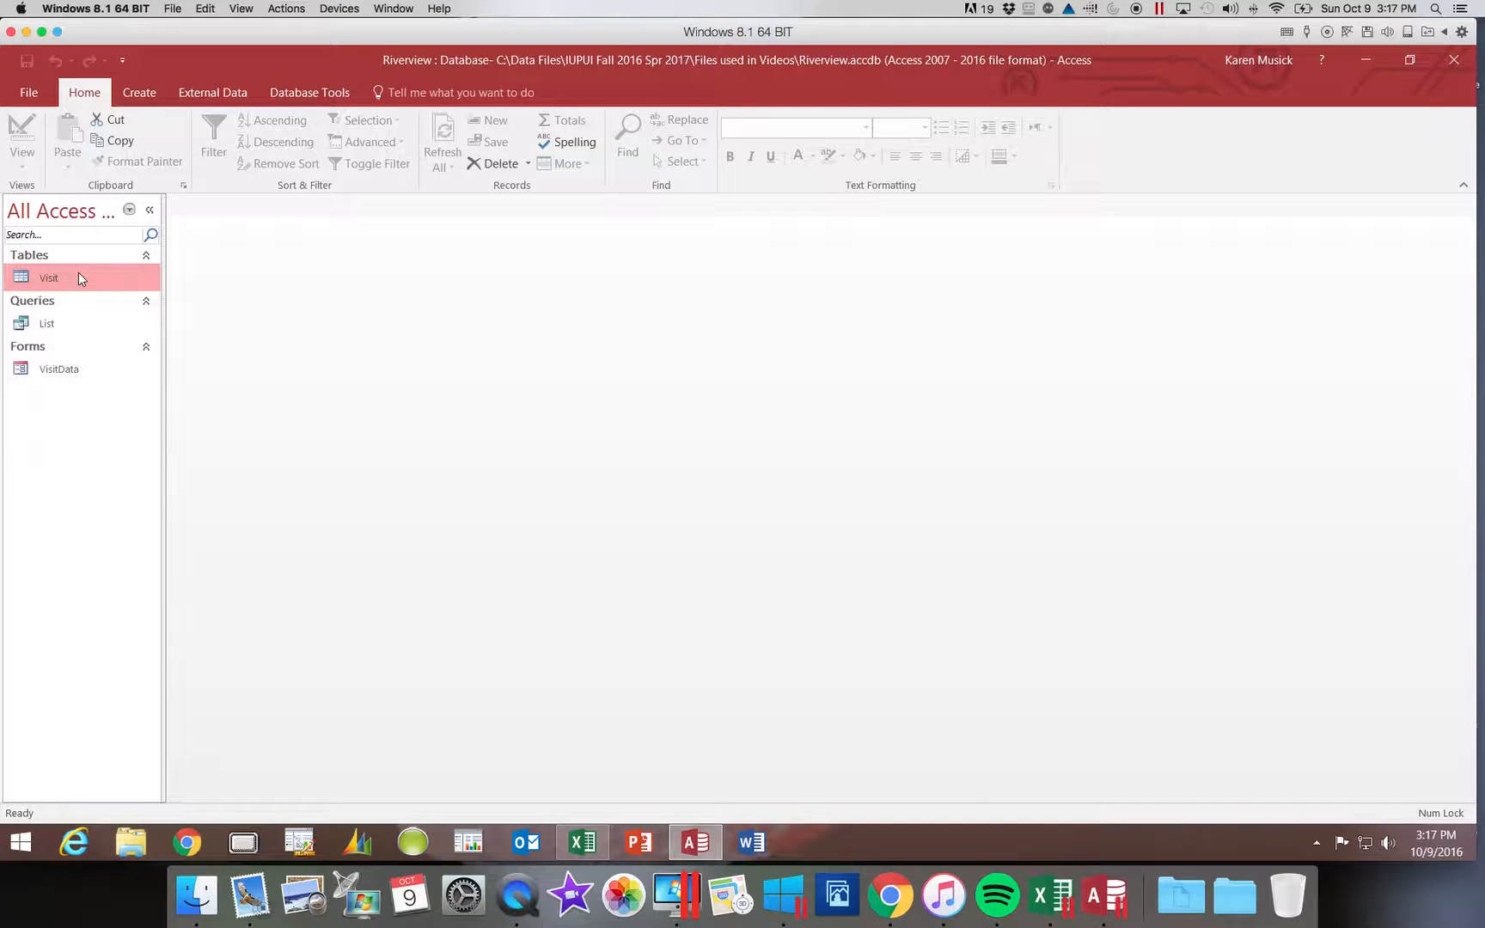
left_click(147, 94)
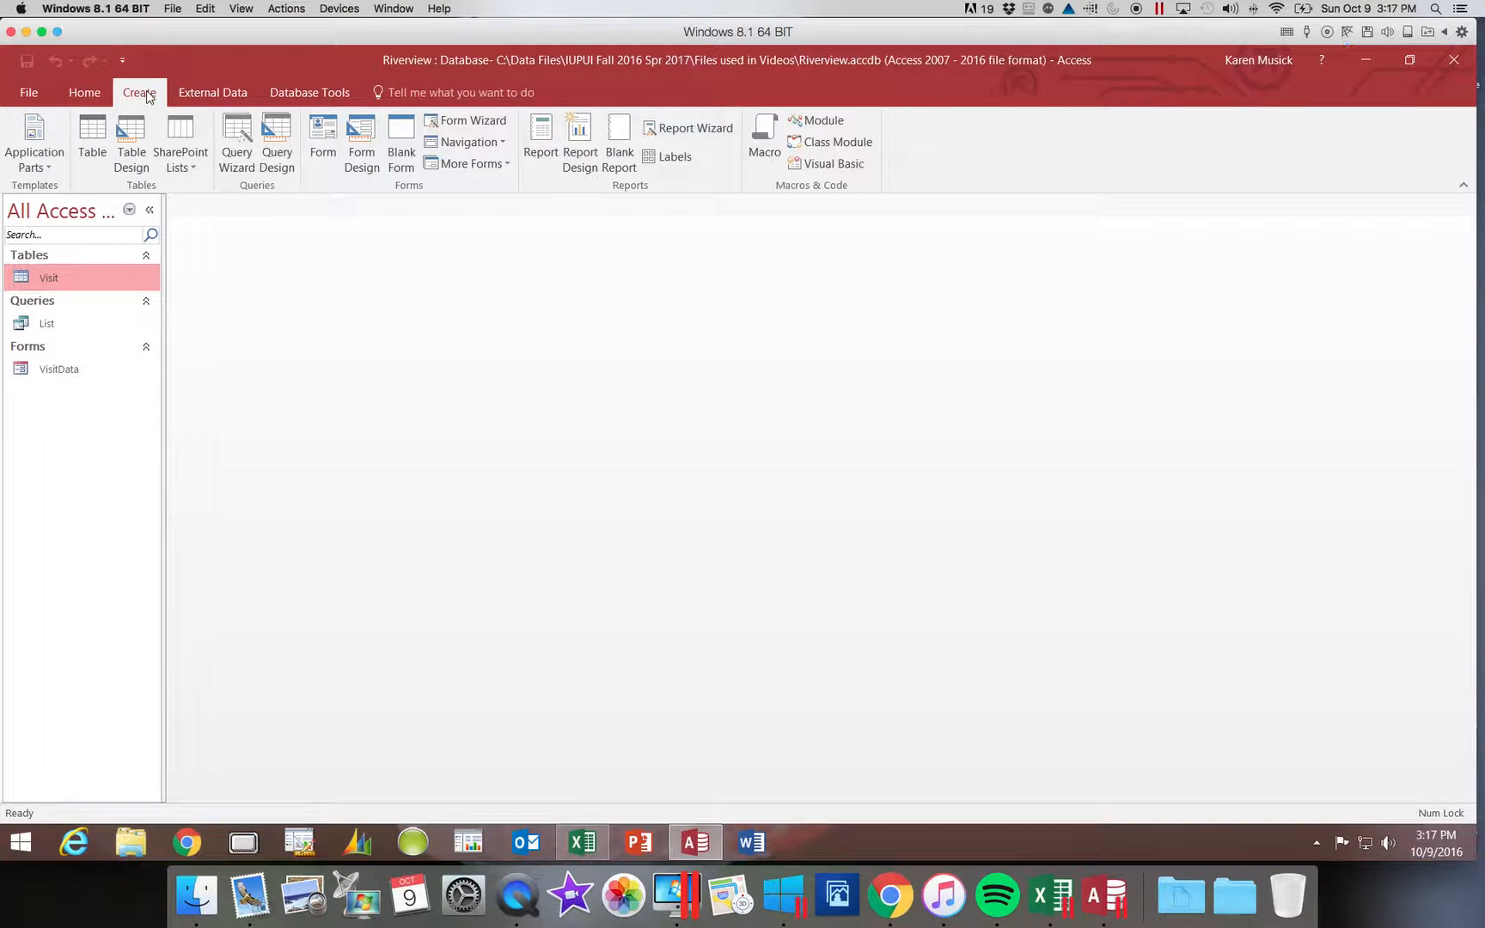
left_click(542, 133)
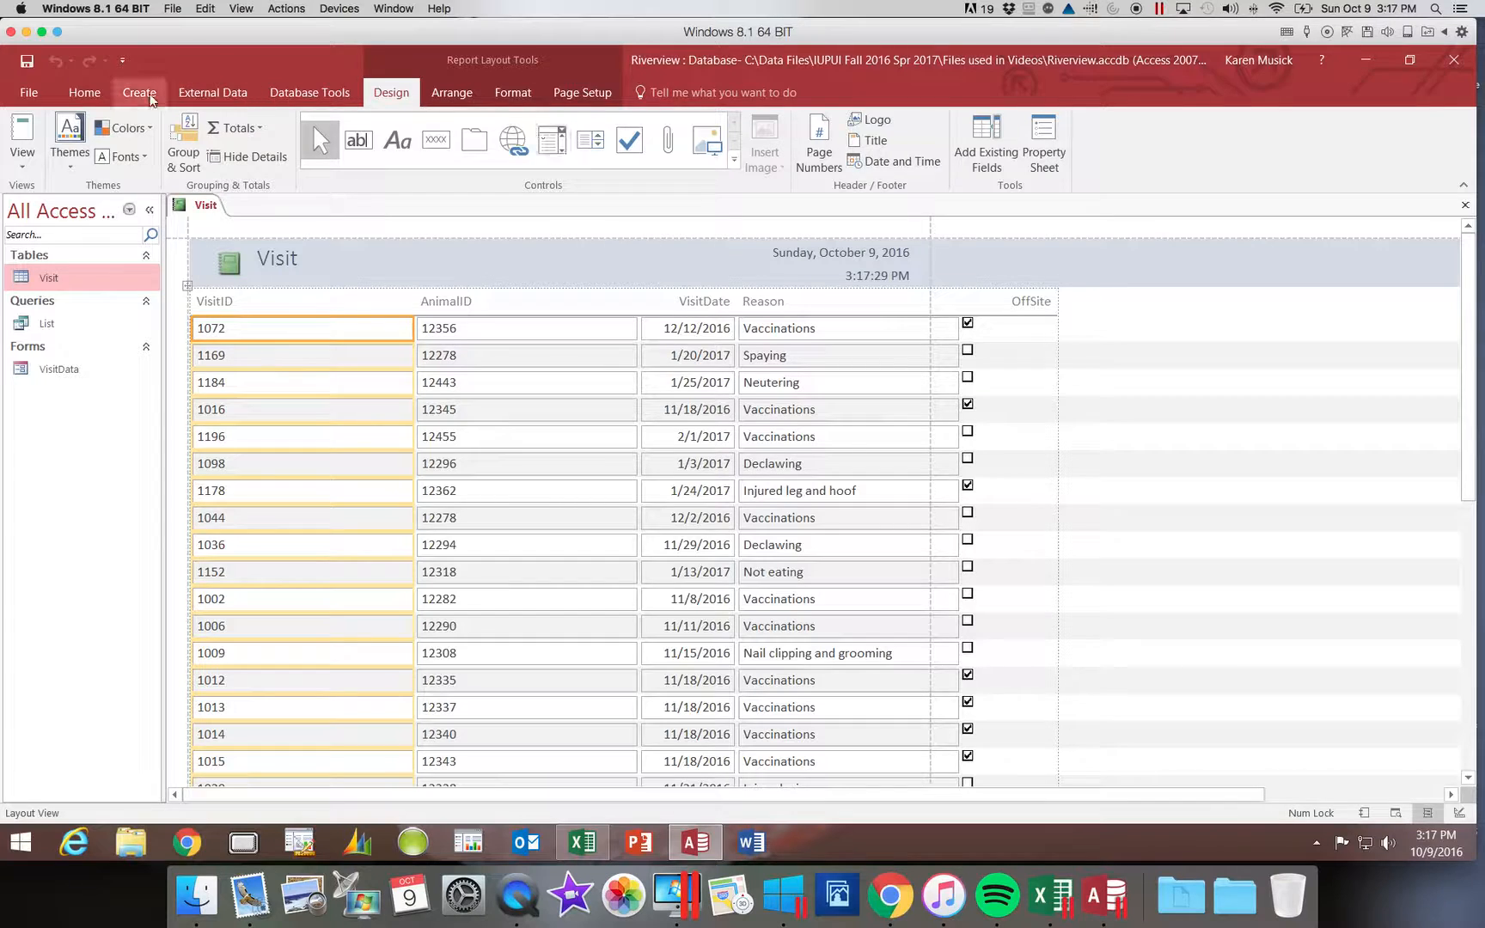
Narrow the report's VisitID and AnimalID columns to fit their values so all fields lie within the page width
left_click(26, 166)
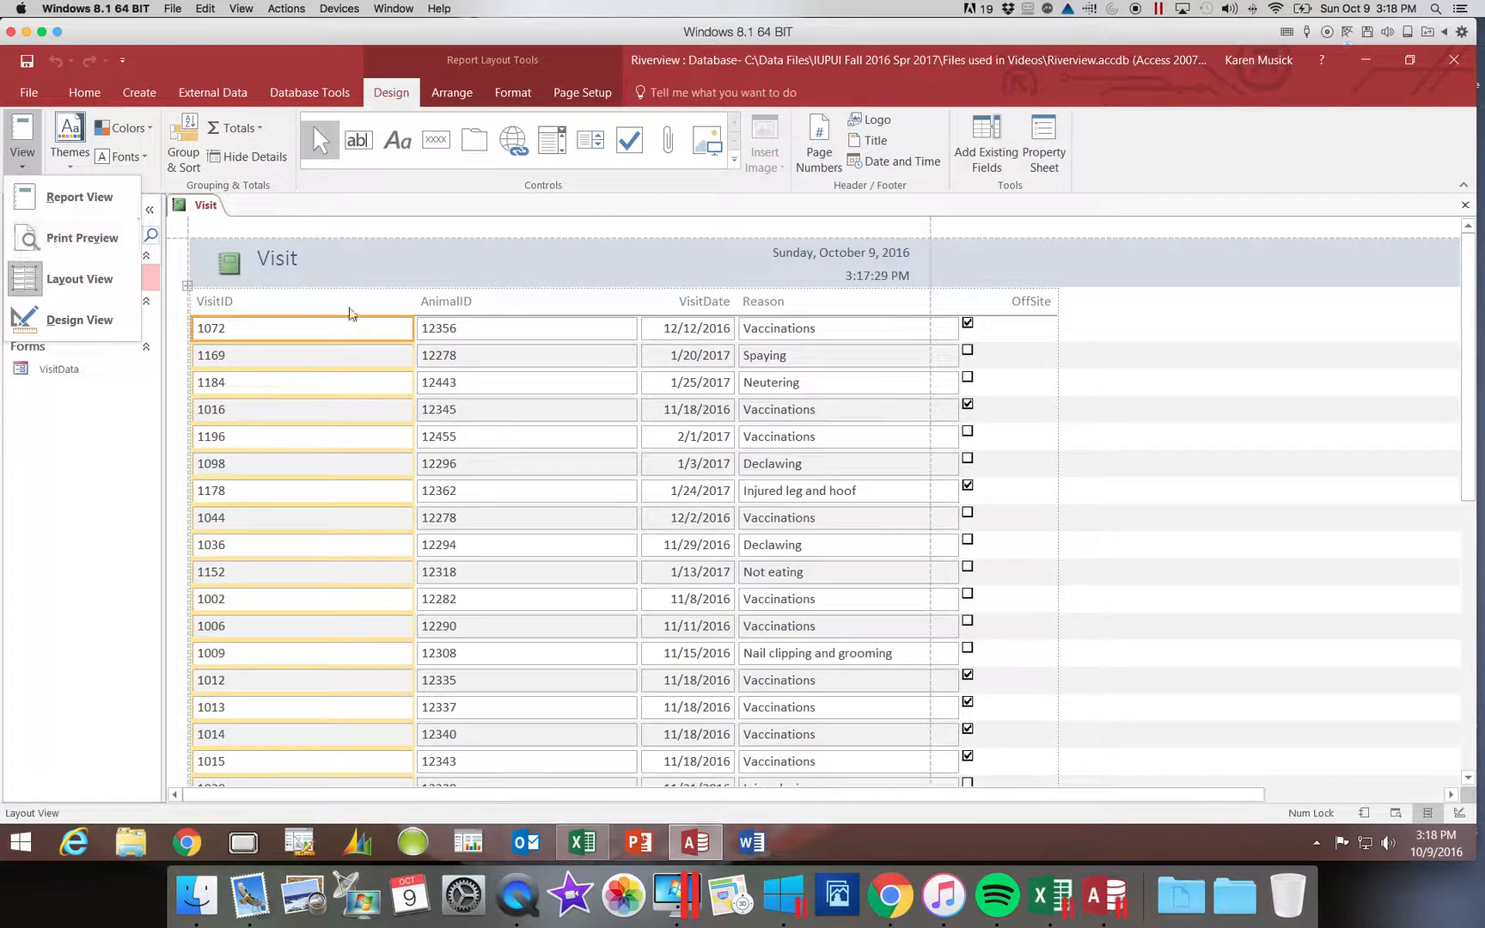
left_click(370, 335)
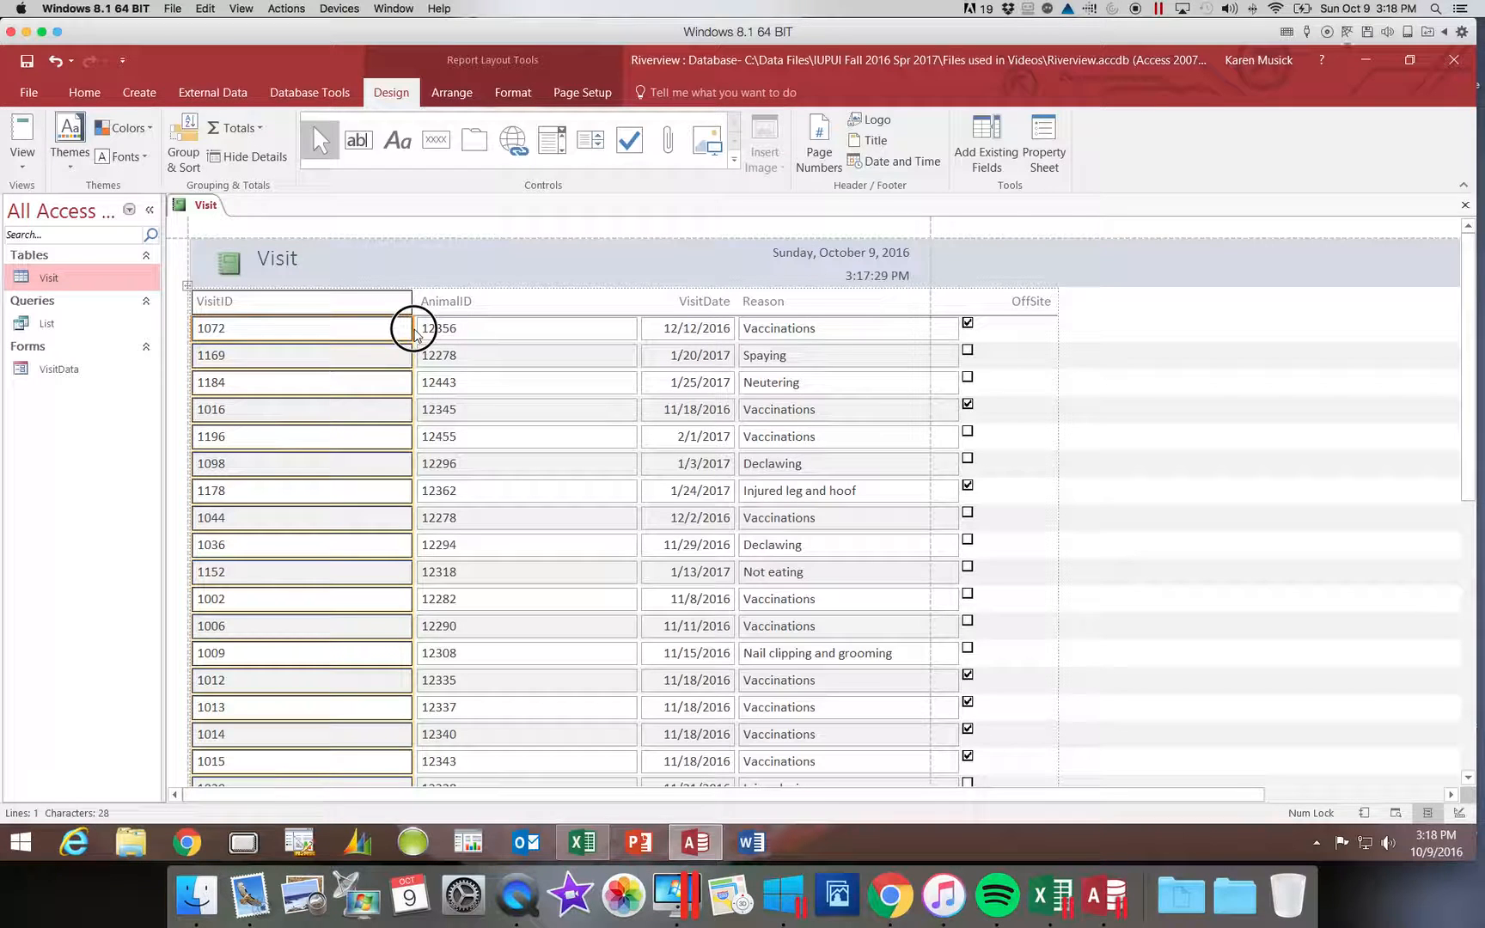
left_click_drag(413, 334, 281, 329)
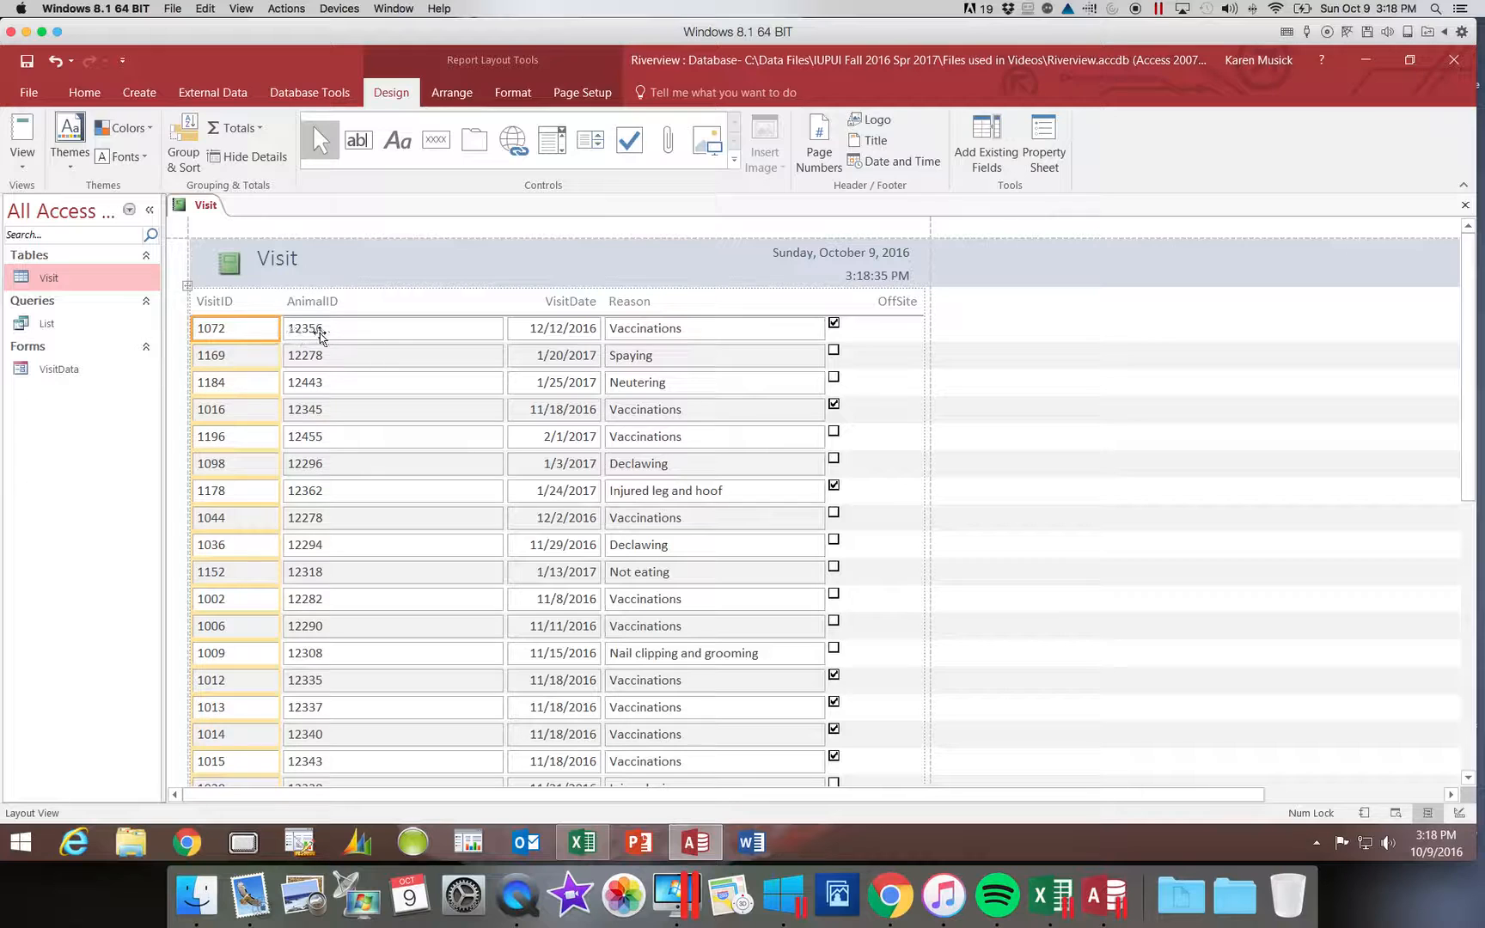
left_click(473, 329)
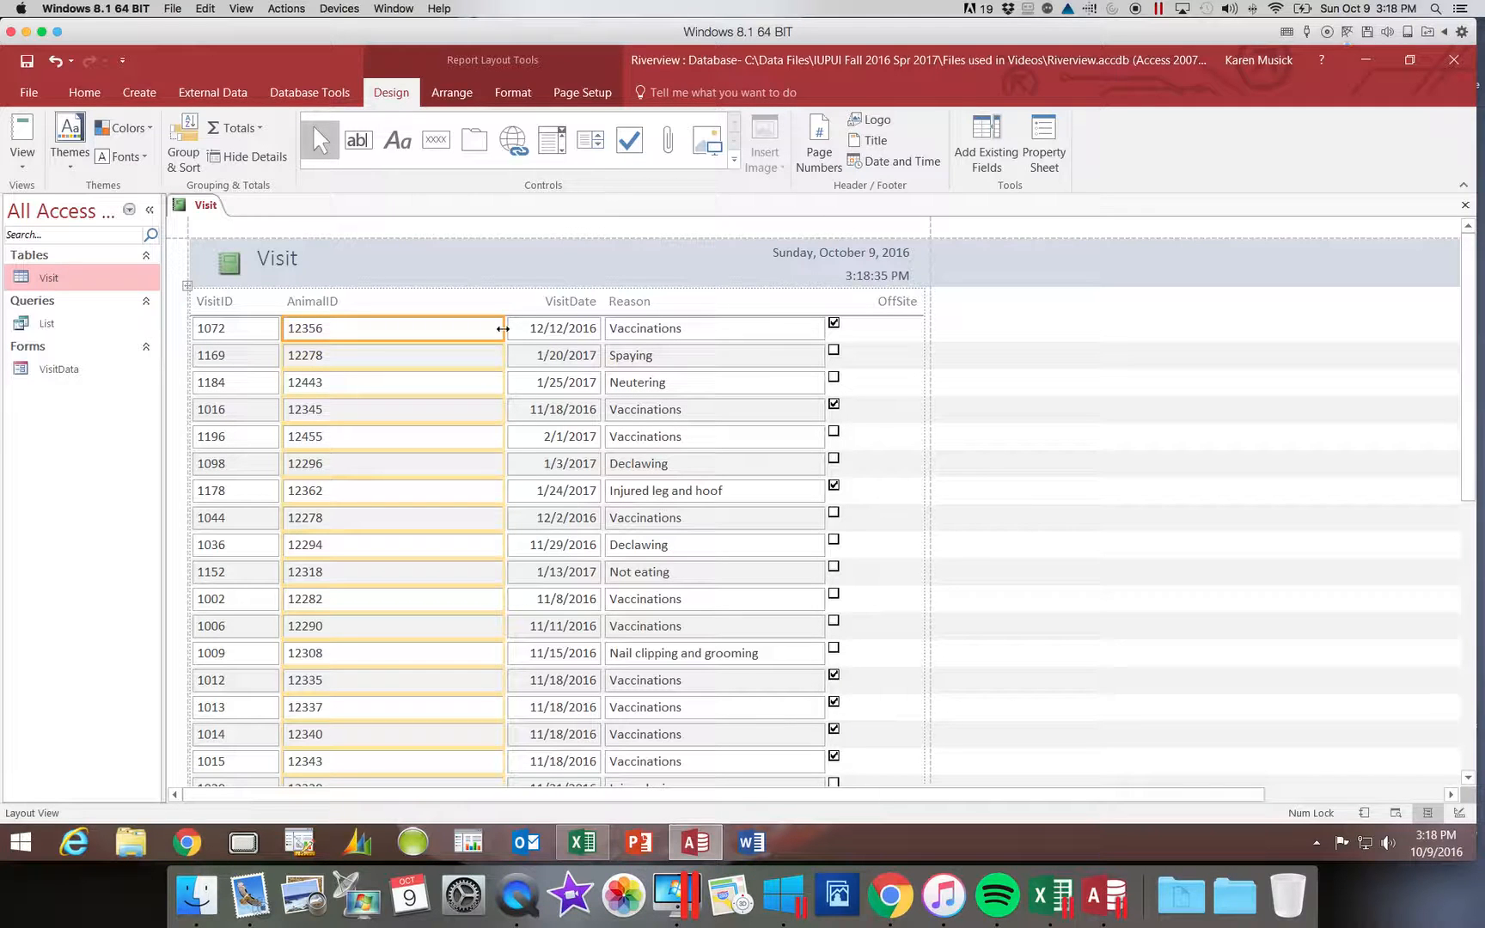
left_click_drag(503, 328, 382, 333)
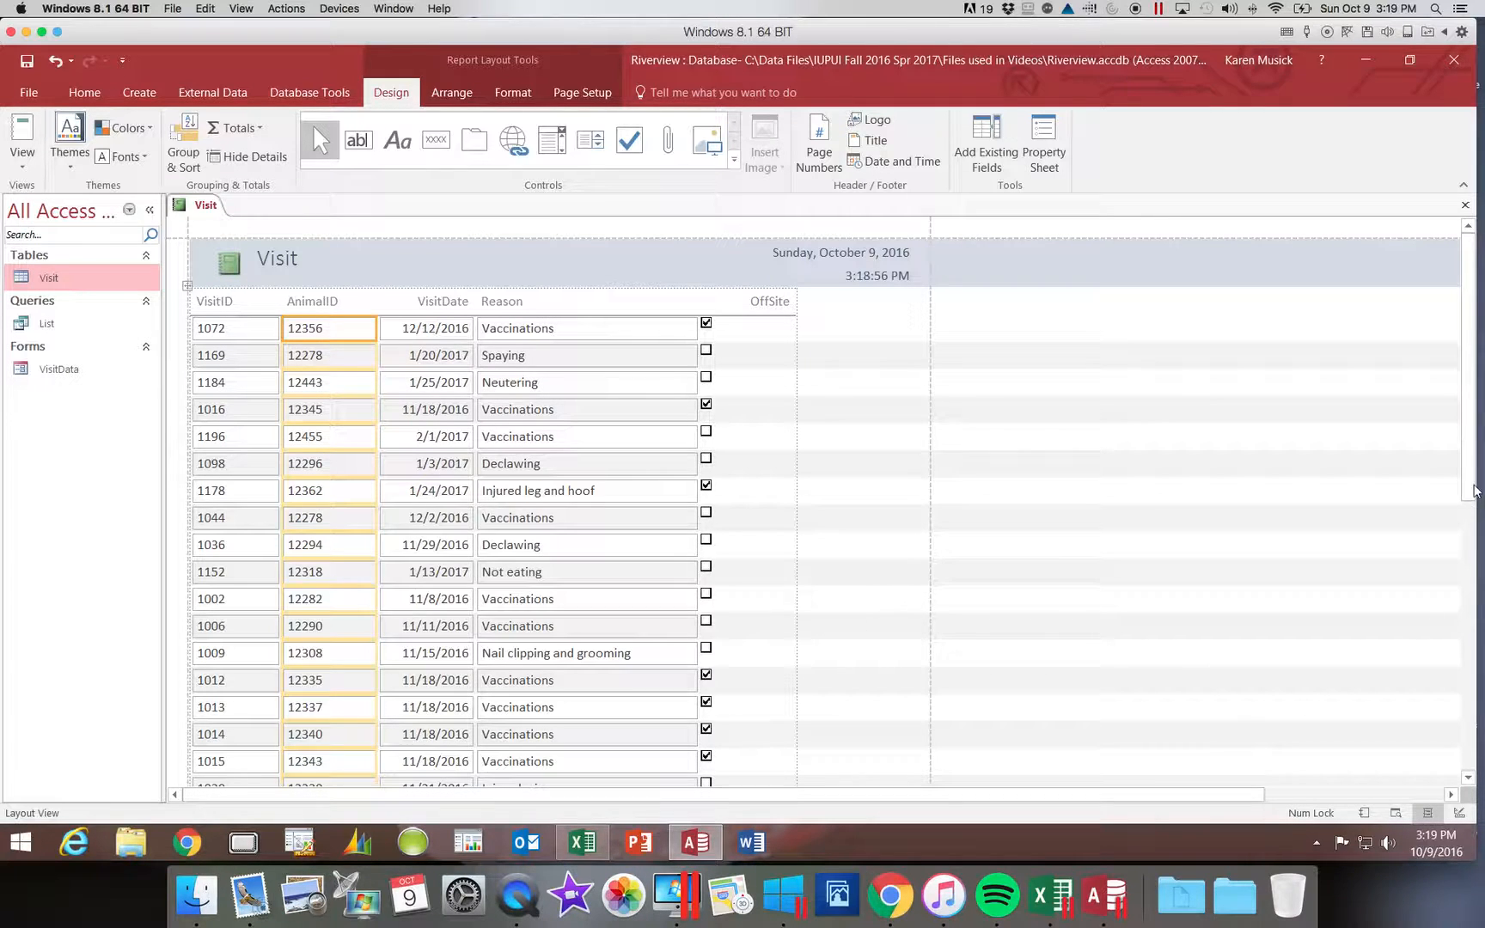
Move the page number control at the end of the report inward until it sits just inside the page boundary
left_click_drag(1470, 462, 1464, 760)
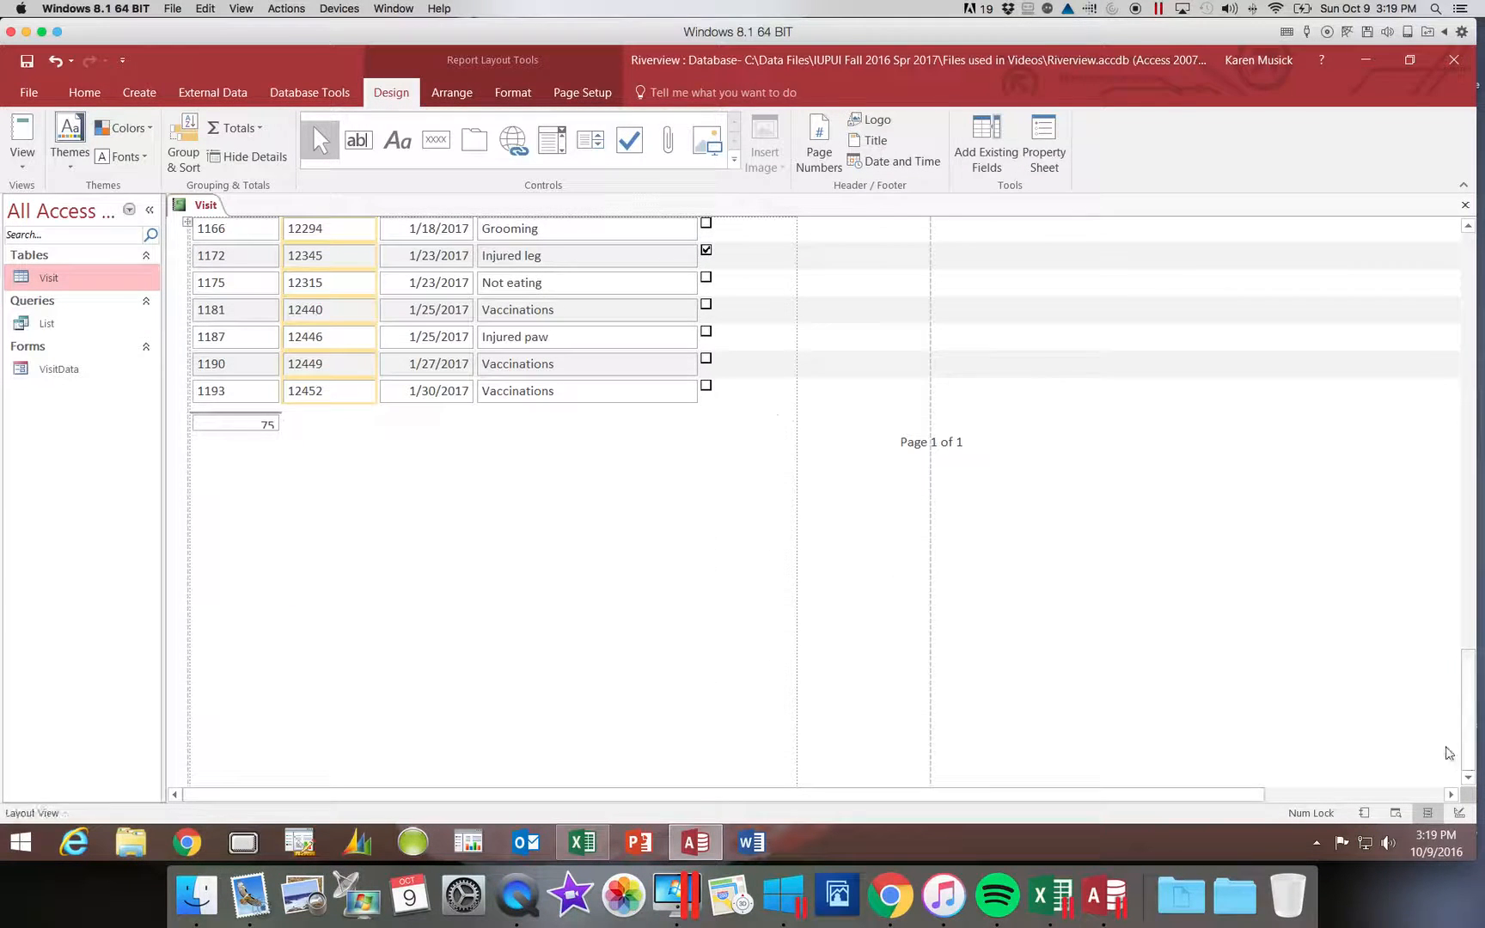
left_click(920, 447)
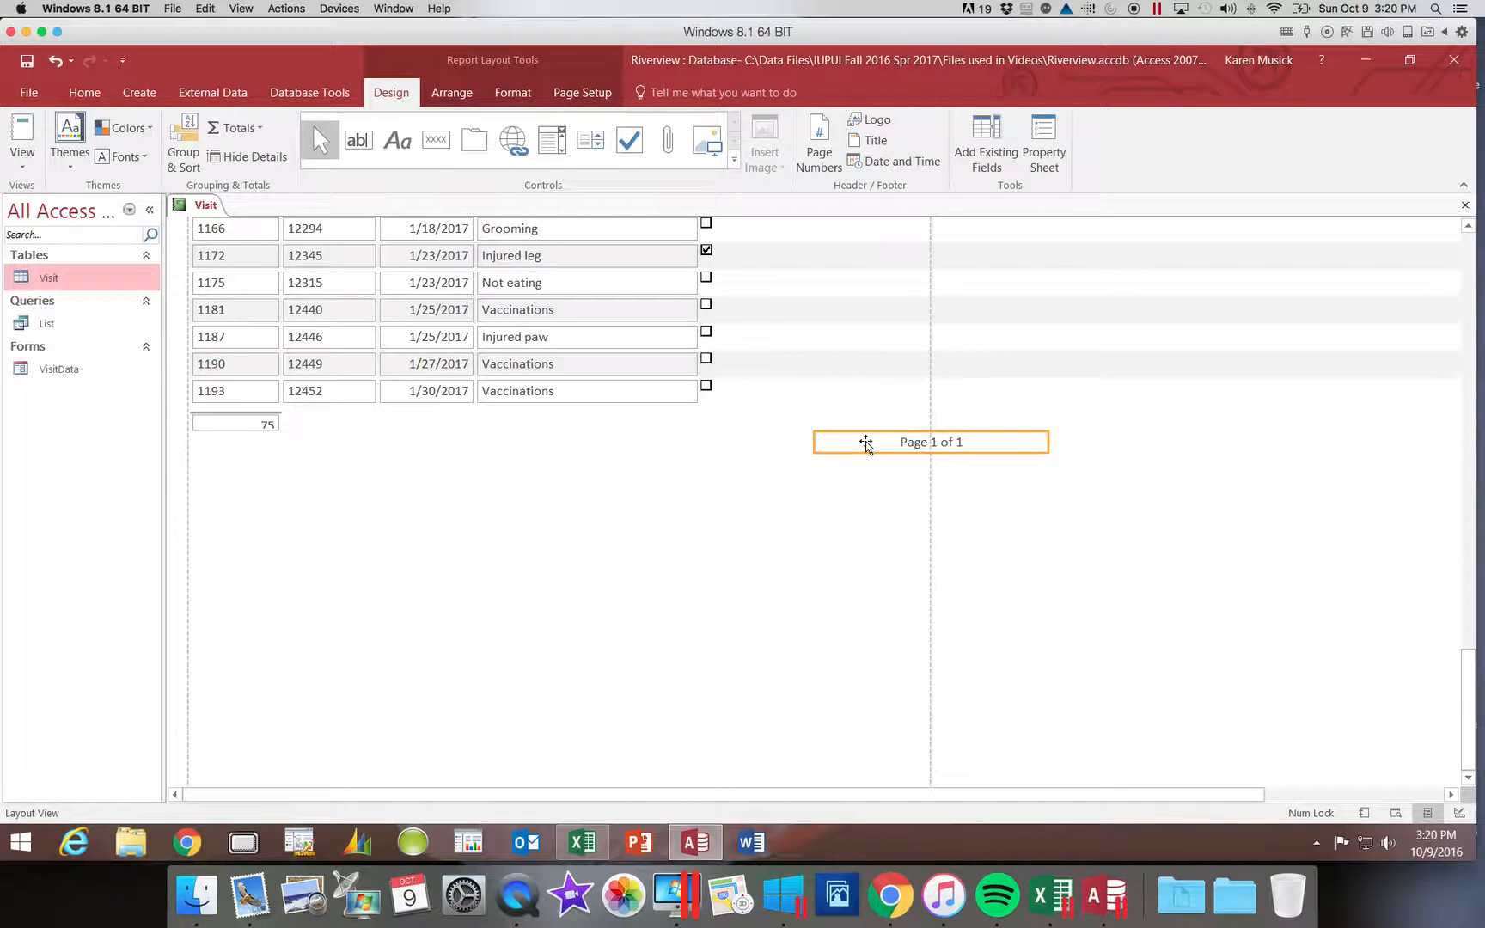
left_click_drag(865, 441, 799, 442)
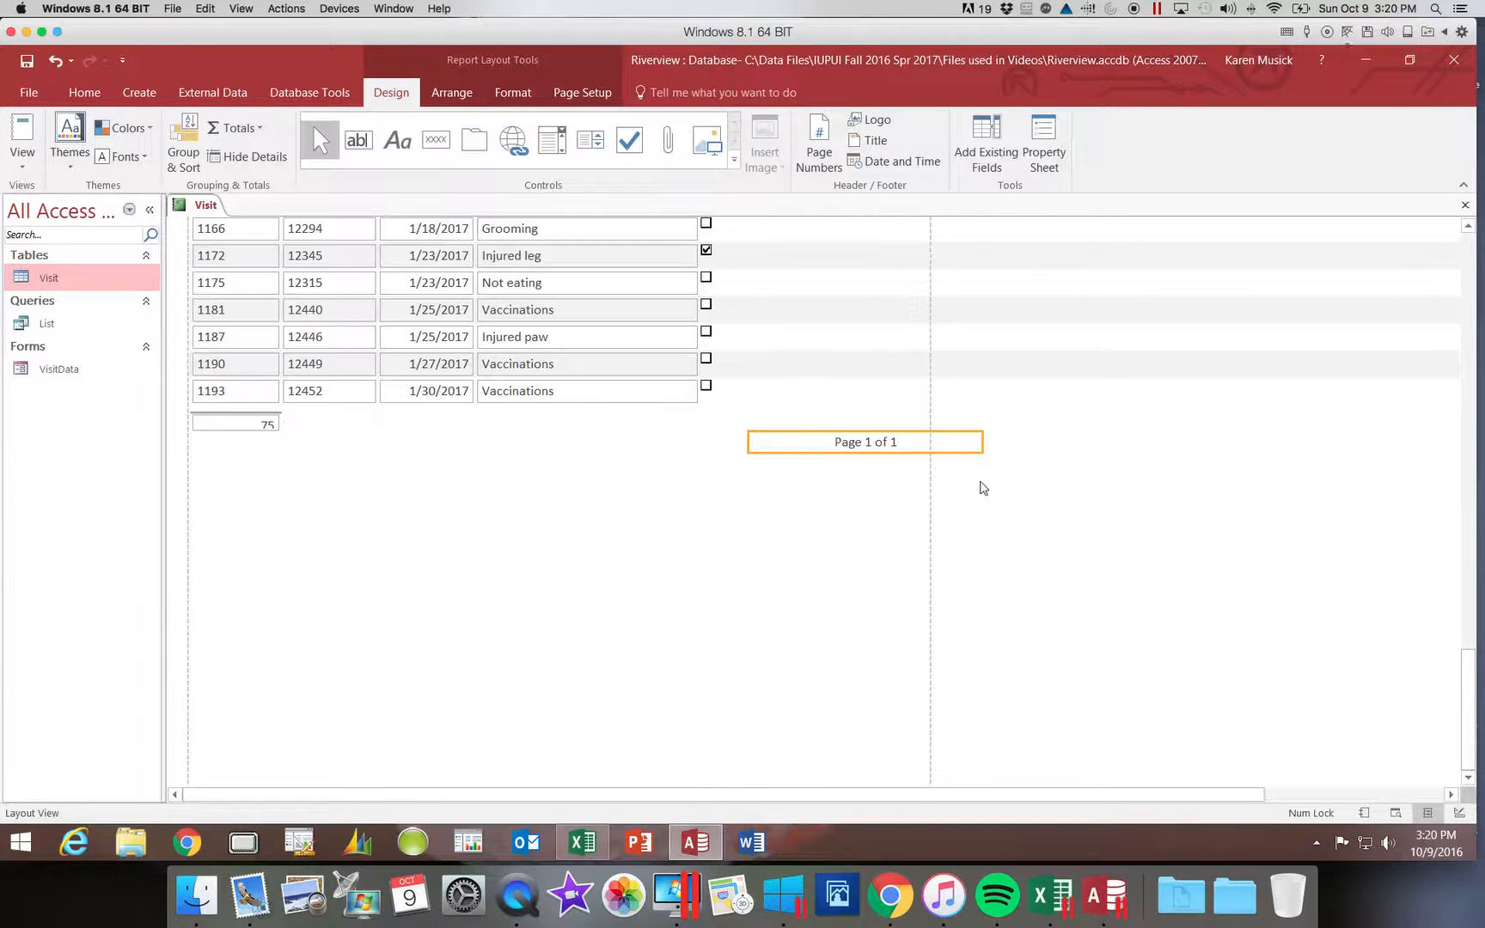
left_click_drag(810, 443, 755, 440)
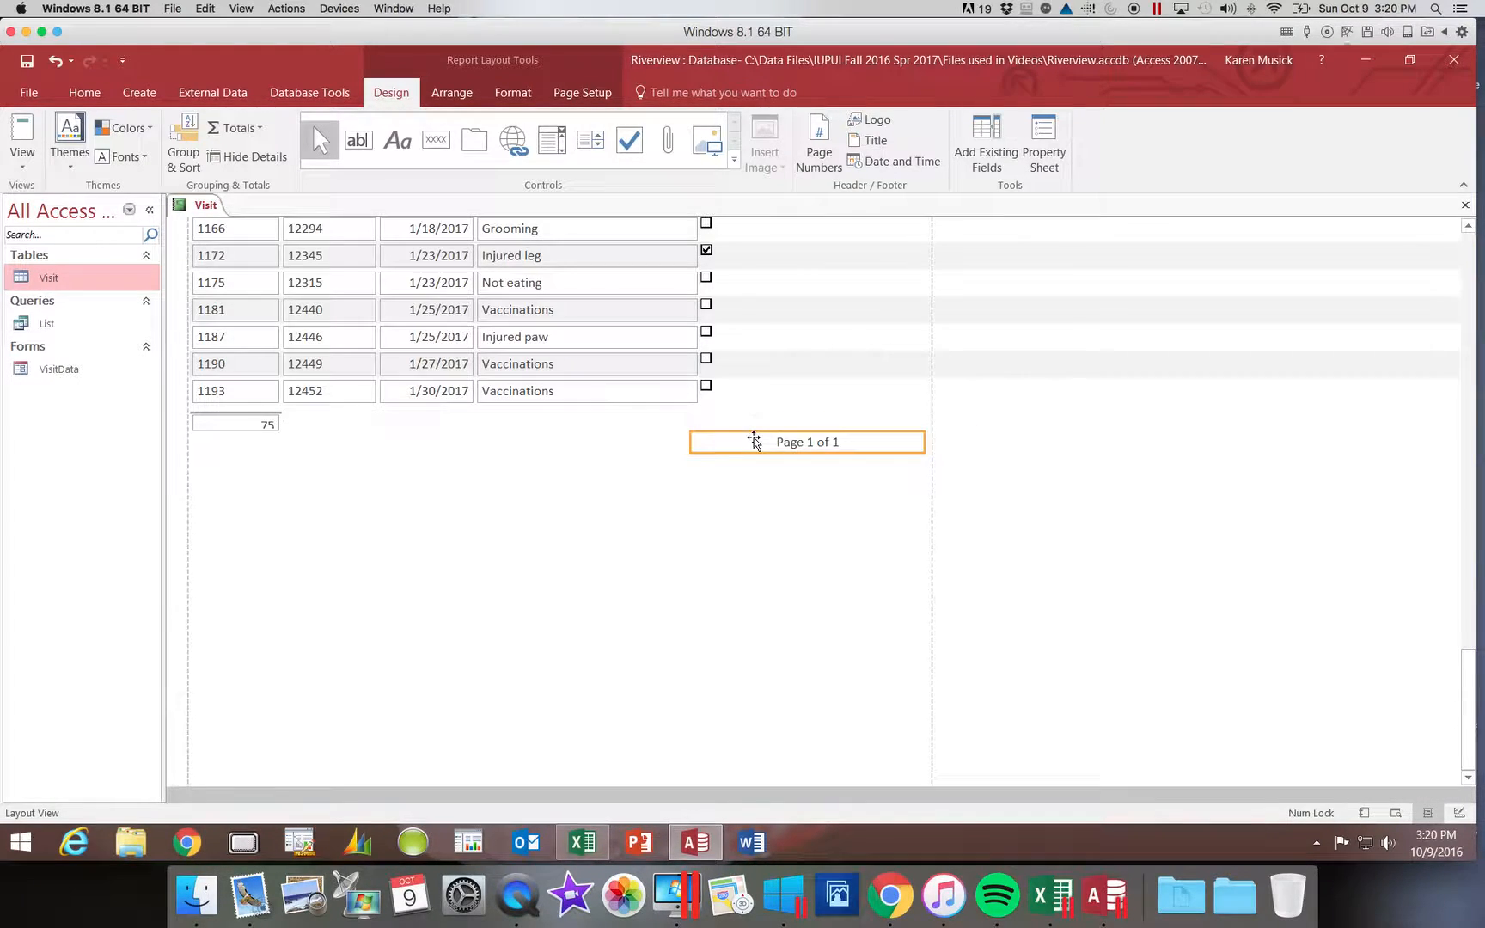
left_click(754, 442)
left_click(753, 441)
key("Left")
key("Left")
key("Left")
key("Right")
key("Right")
key("Right")
key("Right")
mouse_move(767, 449)
left_mouse_down()
mouse_move(756, 488)
mouse_move(766, 448)
left_mouse_up()
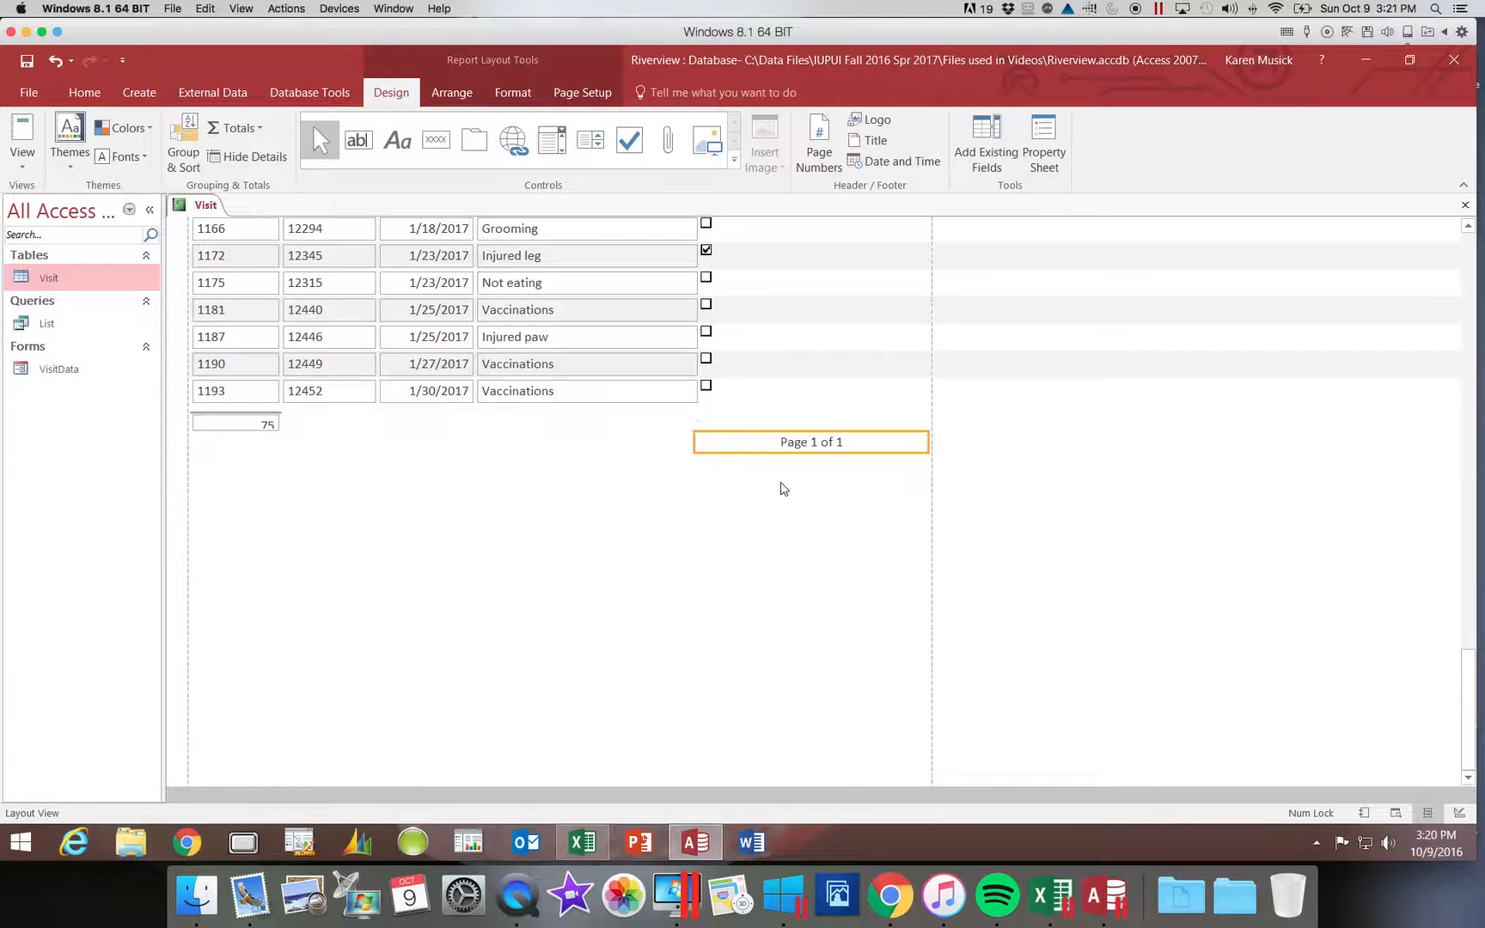
Resize the record count control below the VisitID column so it is tall enough to show its full value
left_click(263, 427)
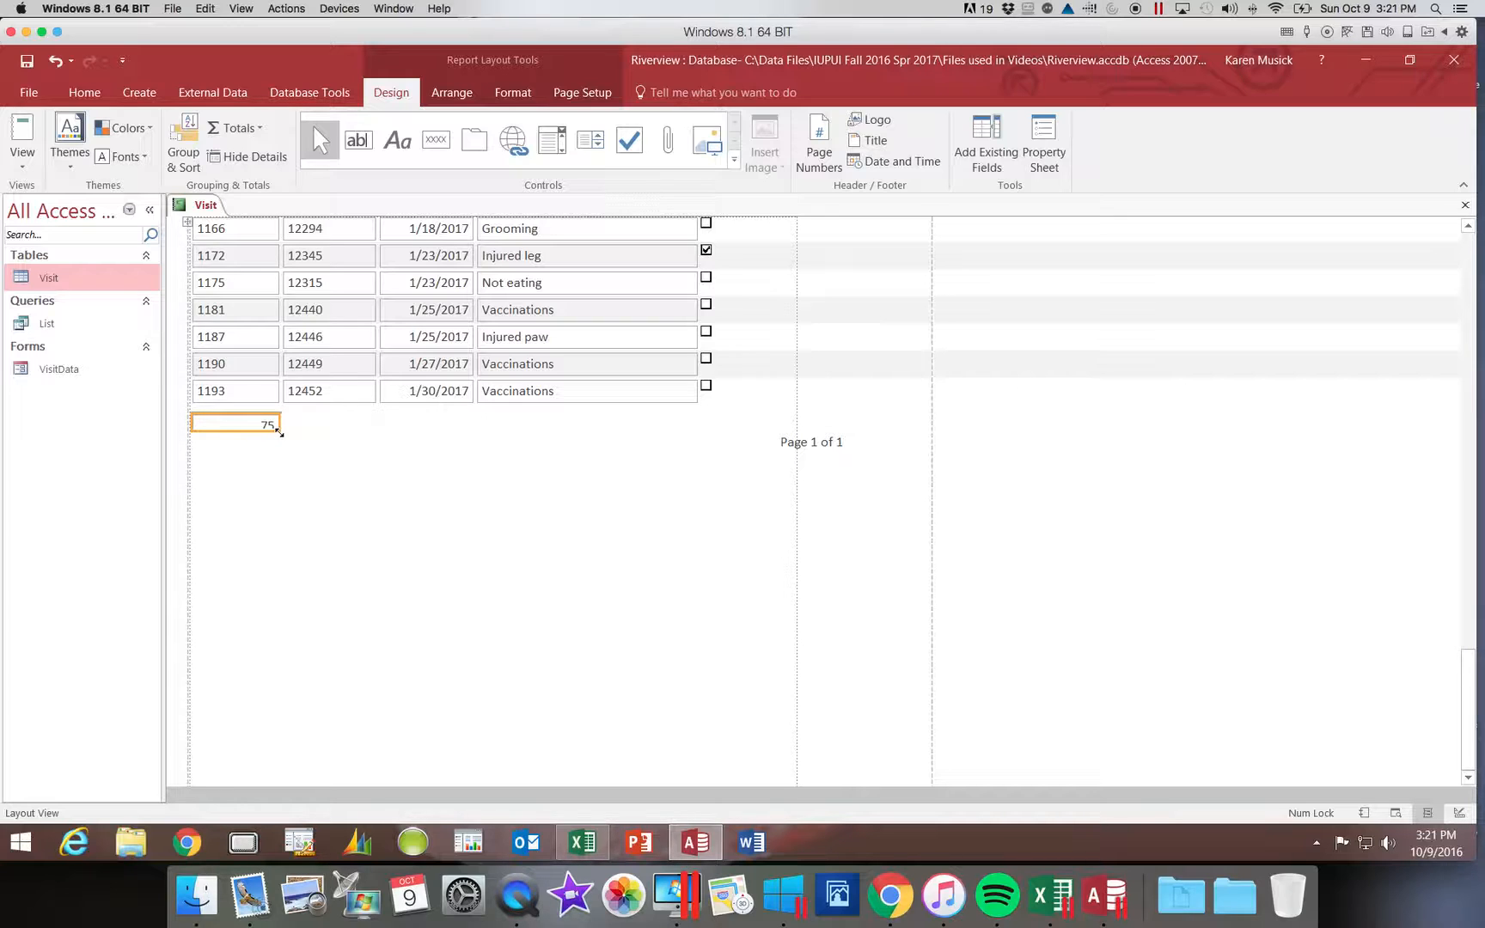
left_click(279, 432)
left_click_drag(280, 432, 285, 441)
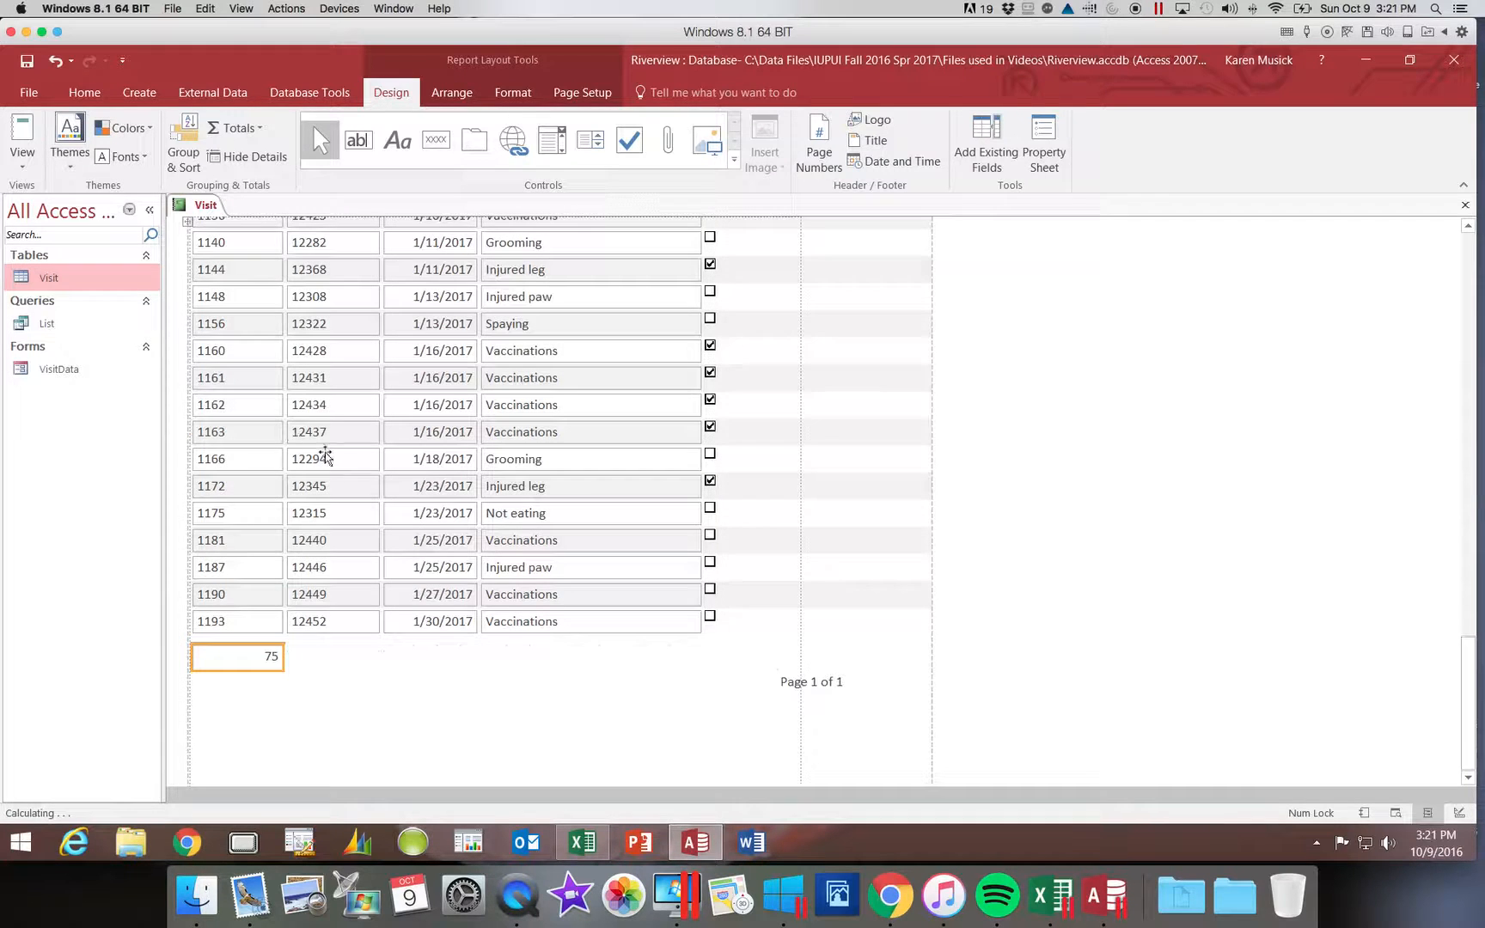
left_click(282, 670)
left_click_drag(282, 670, 281, 664)
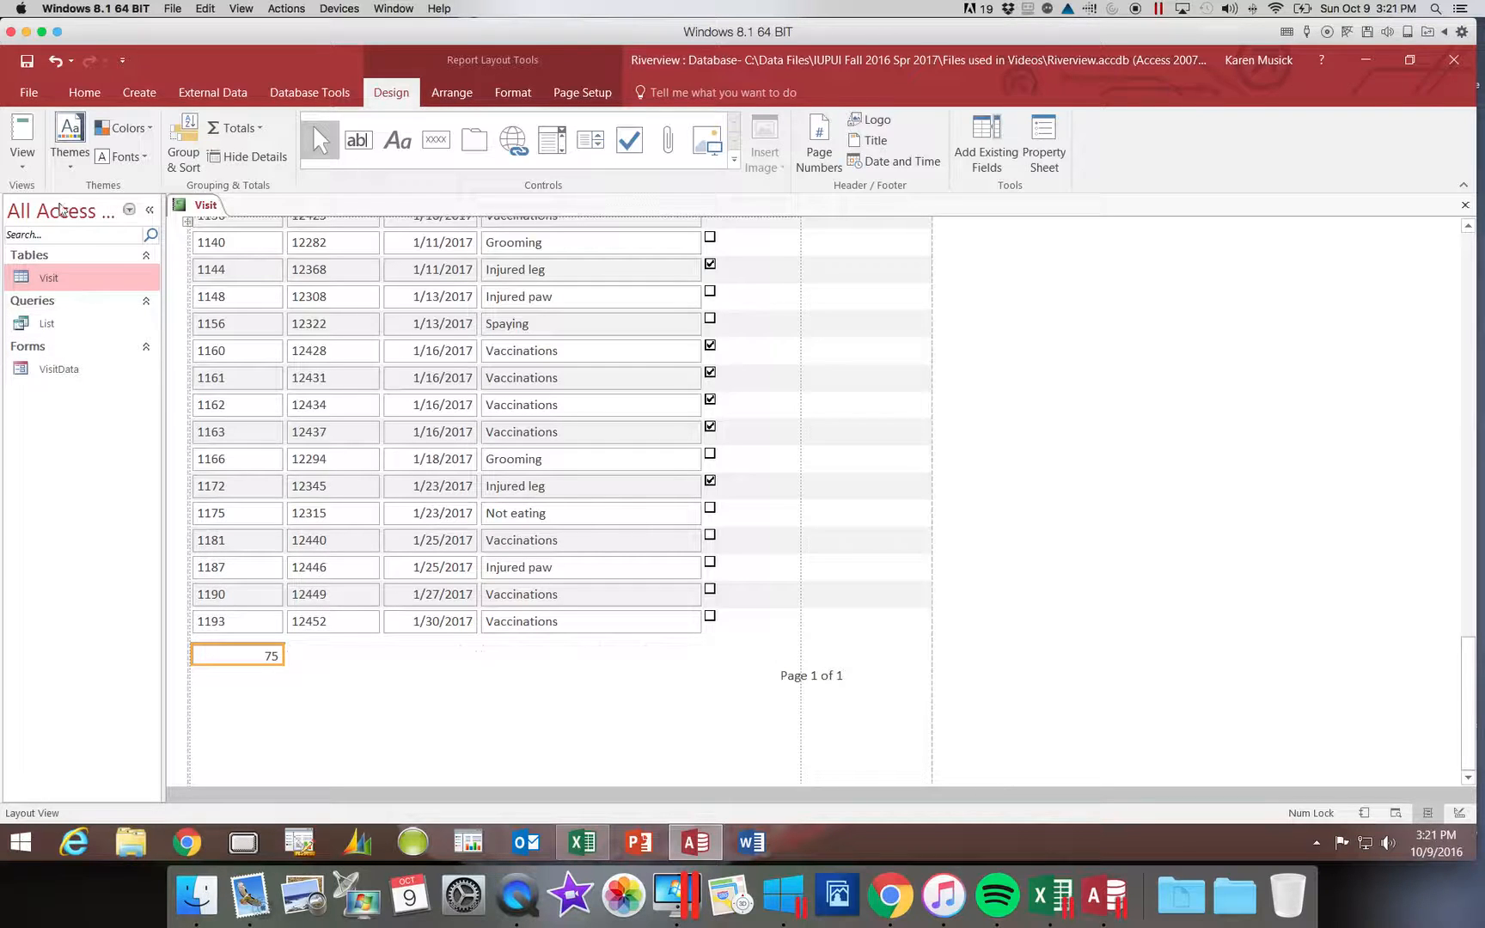
Check all pages of the Visit report in Print Preview, fitted to the window, and close the preview
left_click(24, 158)
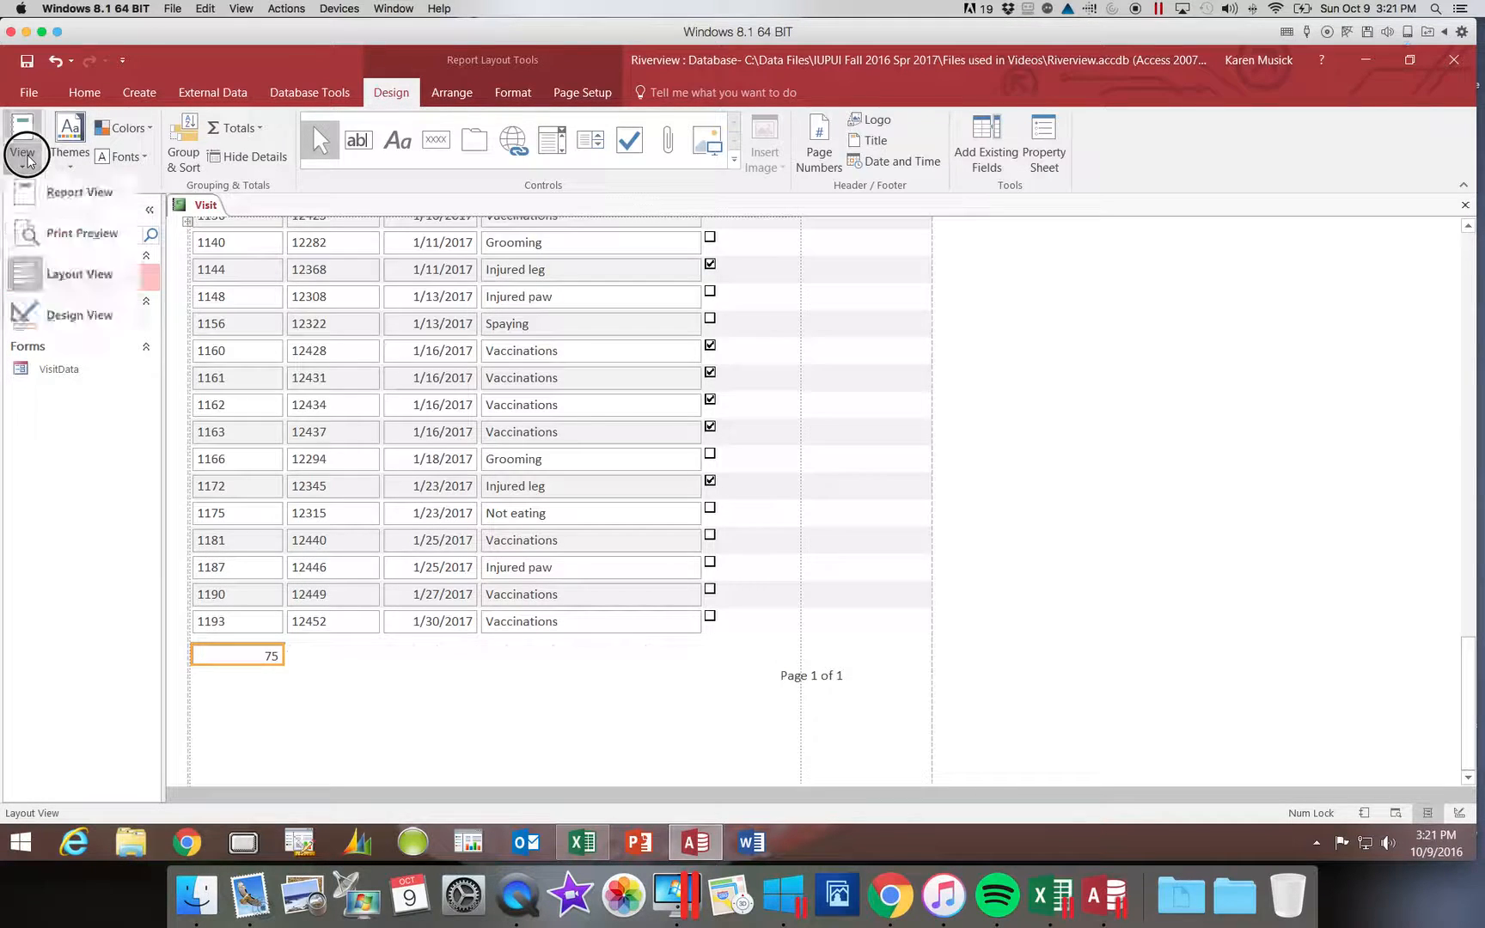
left_click(60, 244)
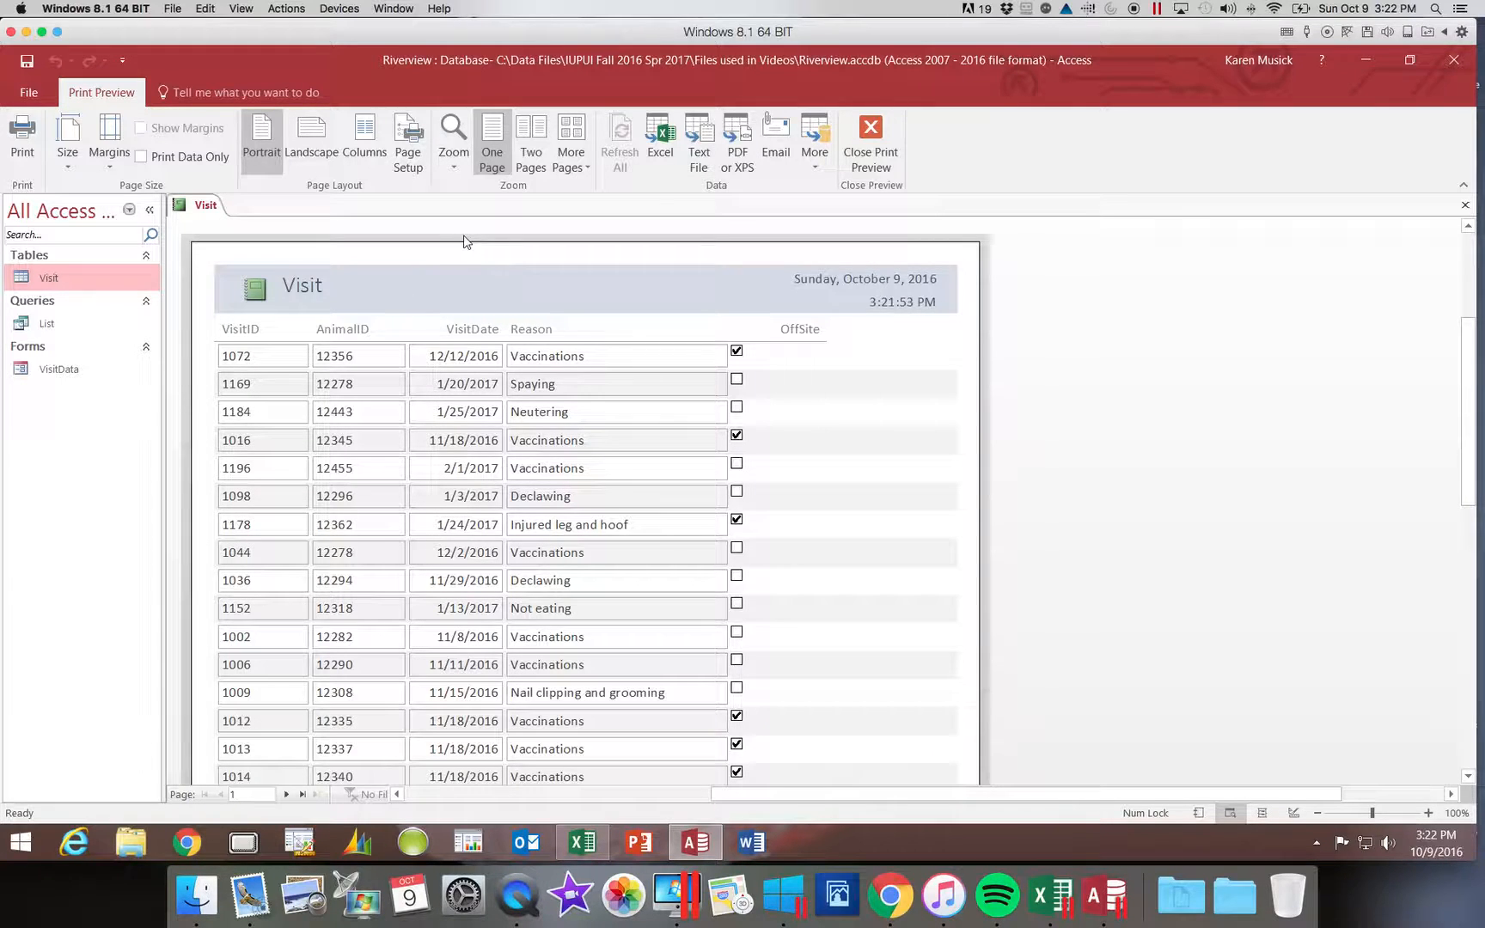
left_click(461, 171)
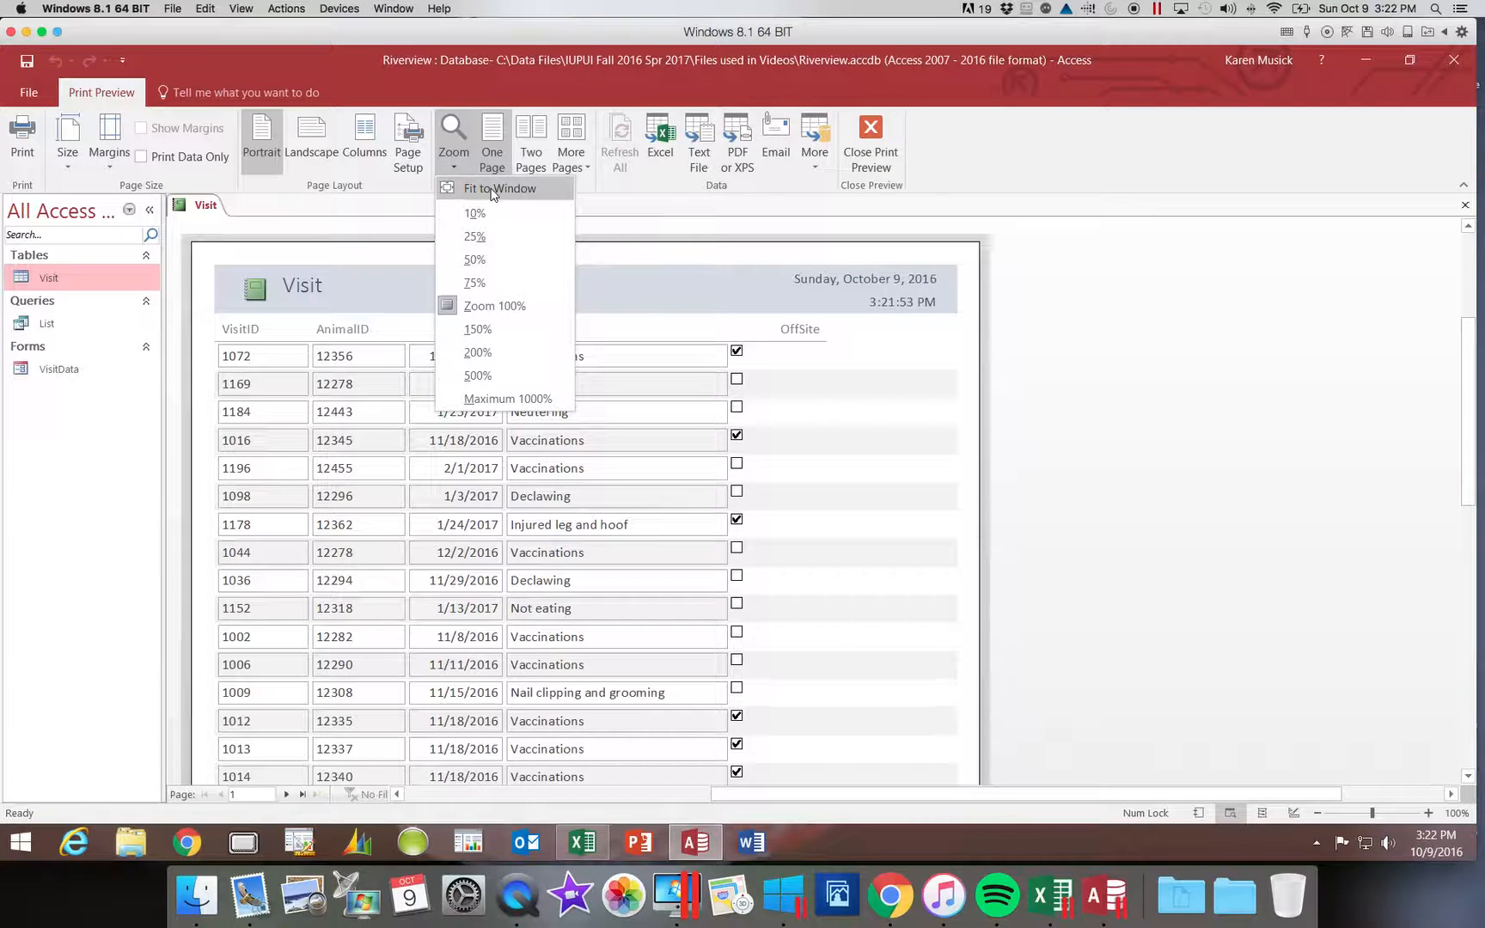
left_click(494, 189)
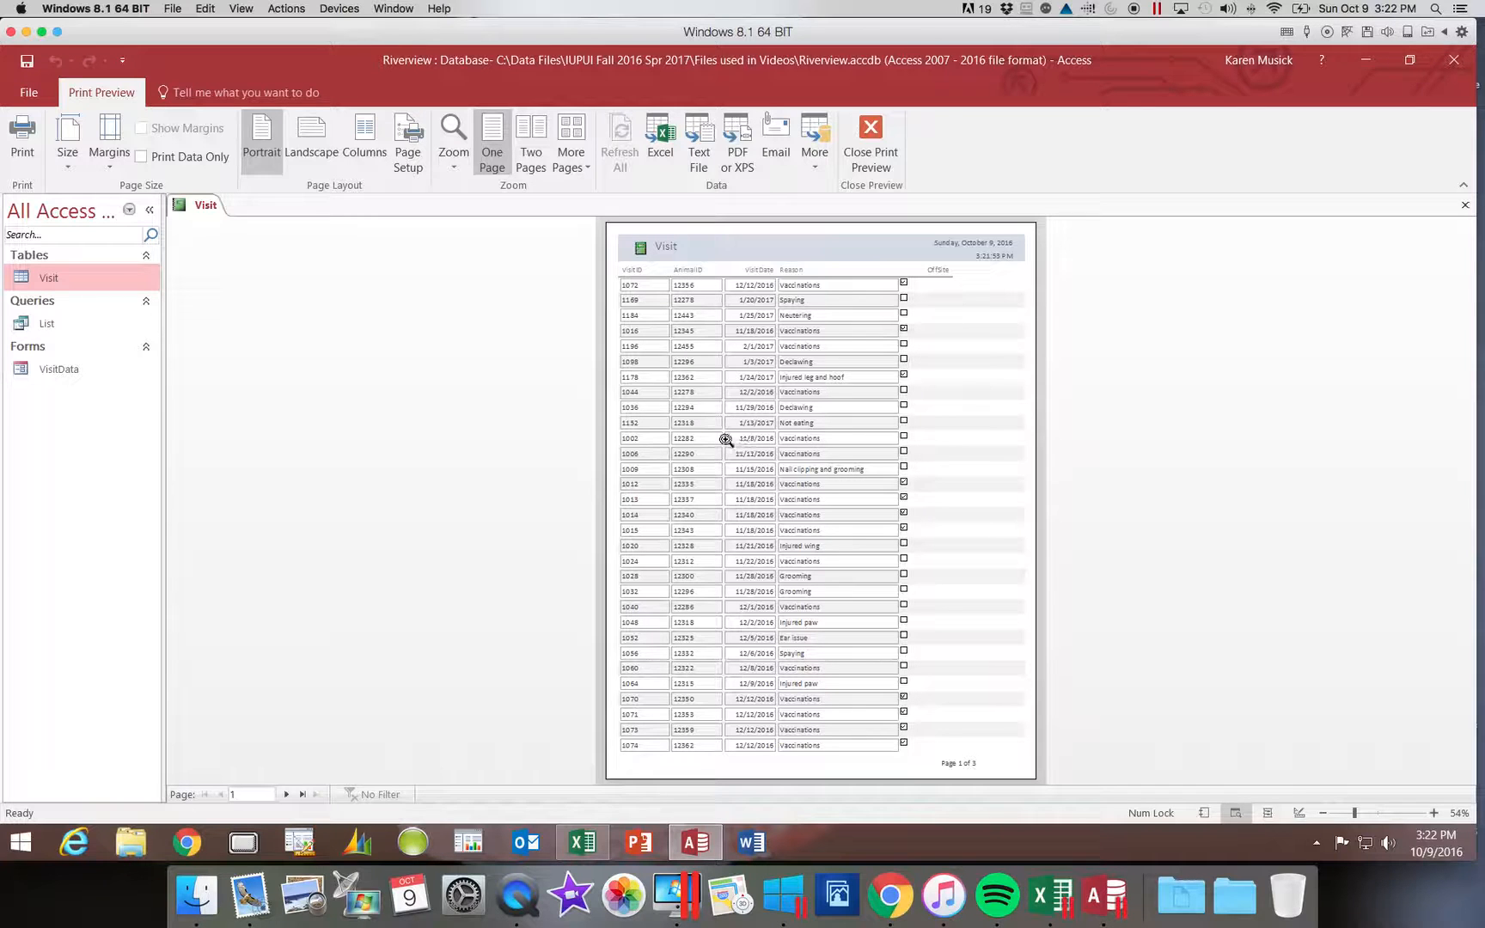
left_click(286, 795)
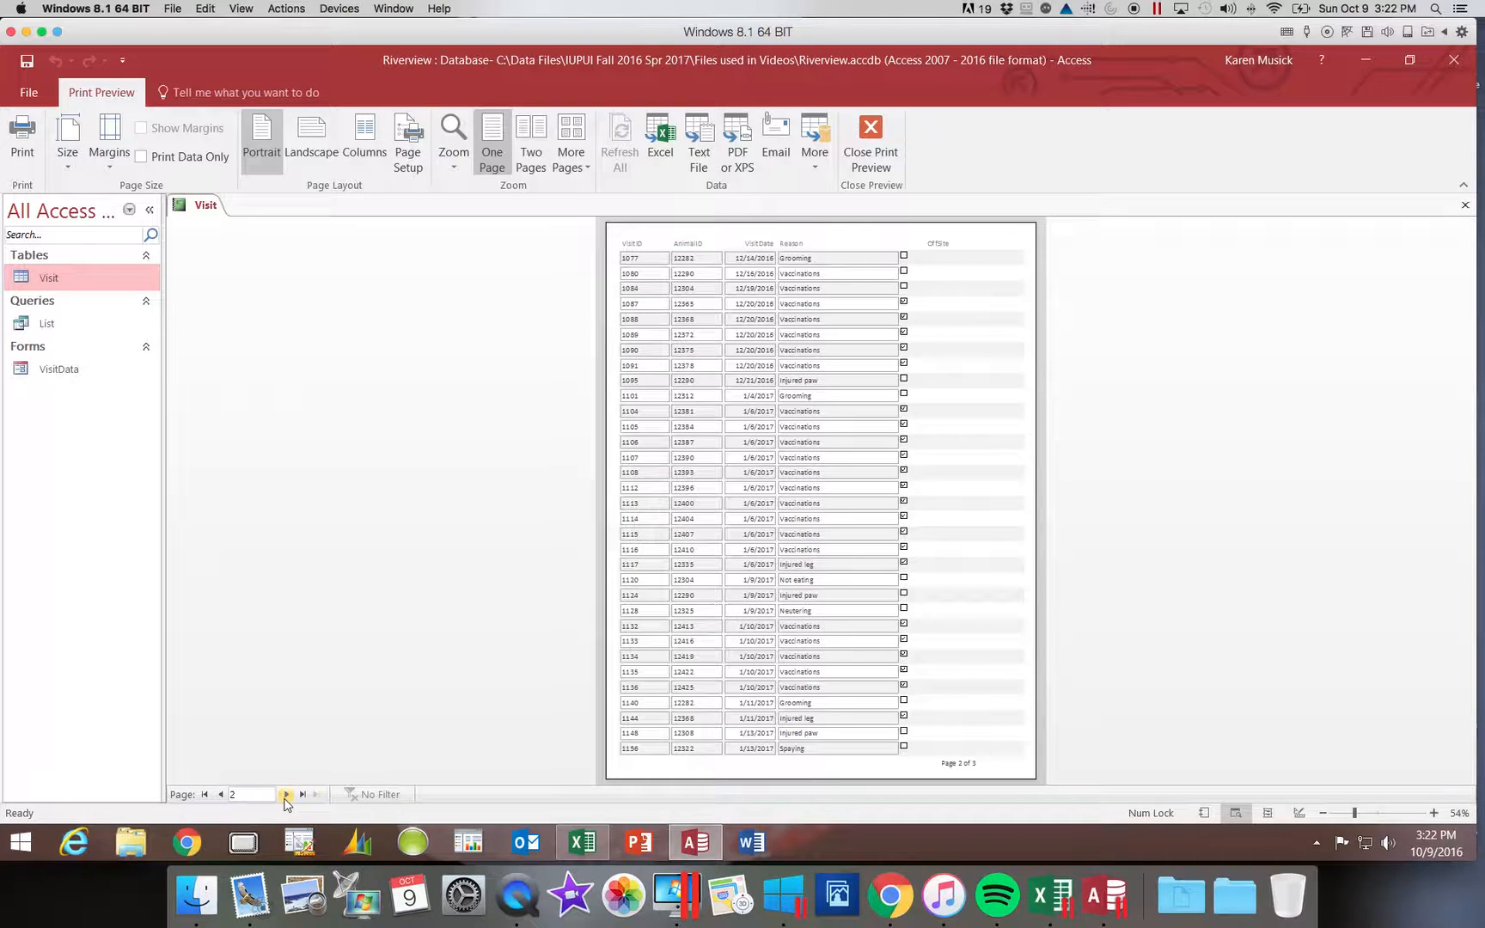
left_click(285, 798)
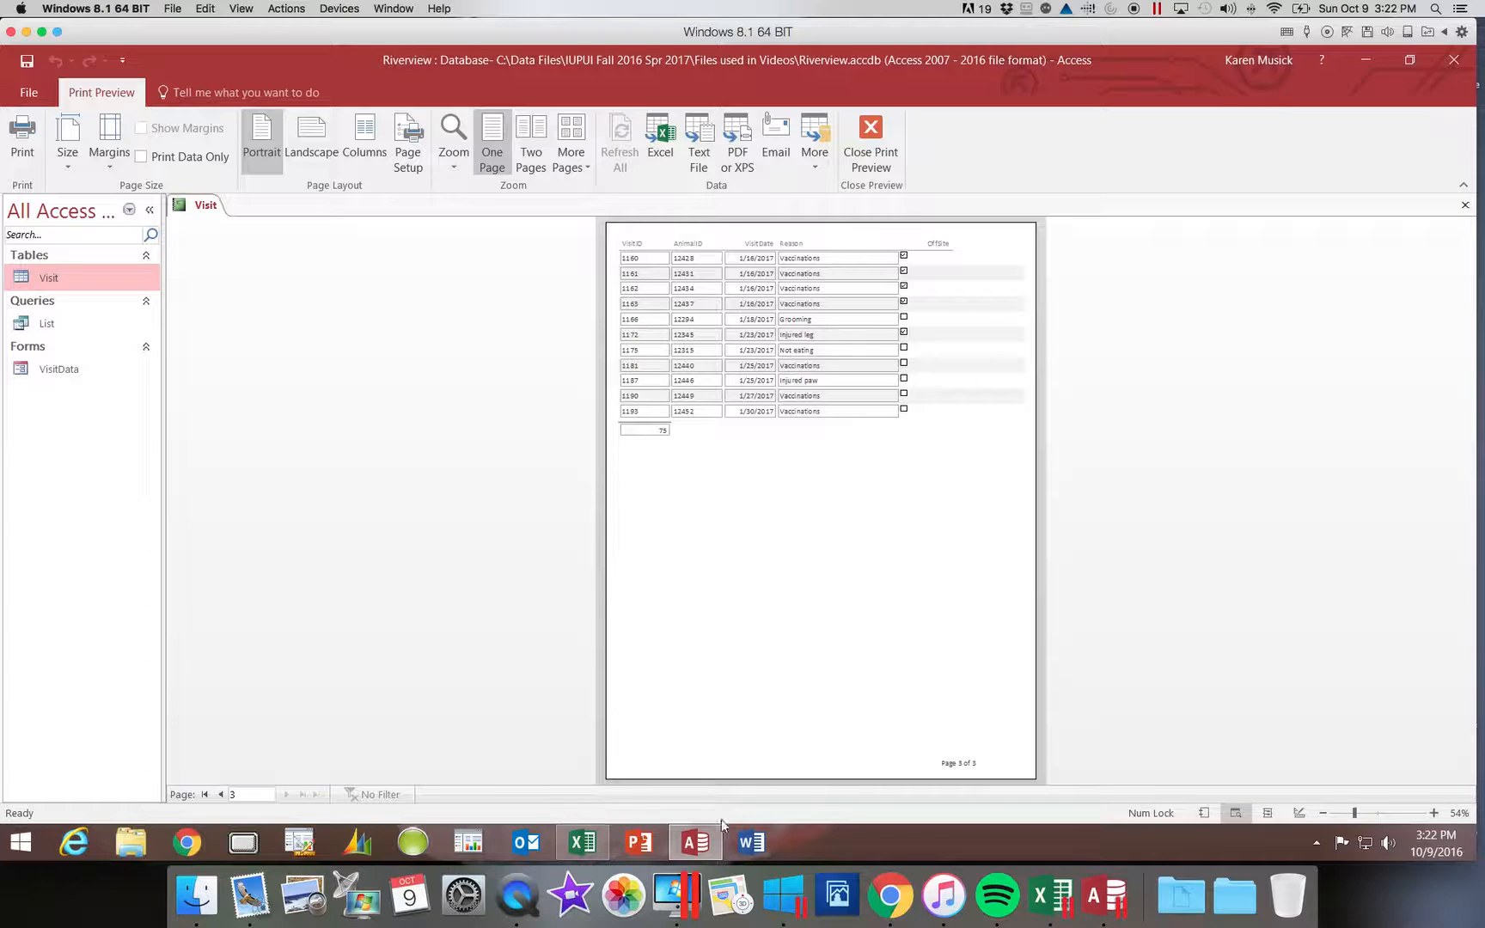
left_click(873, 135)
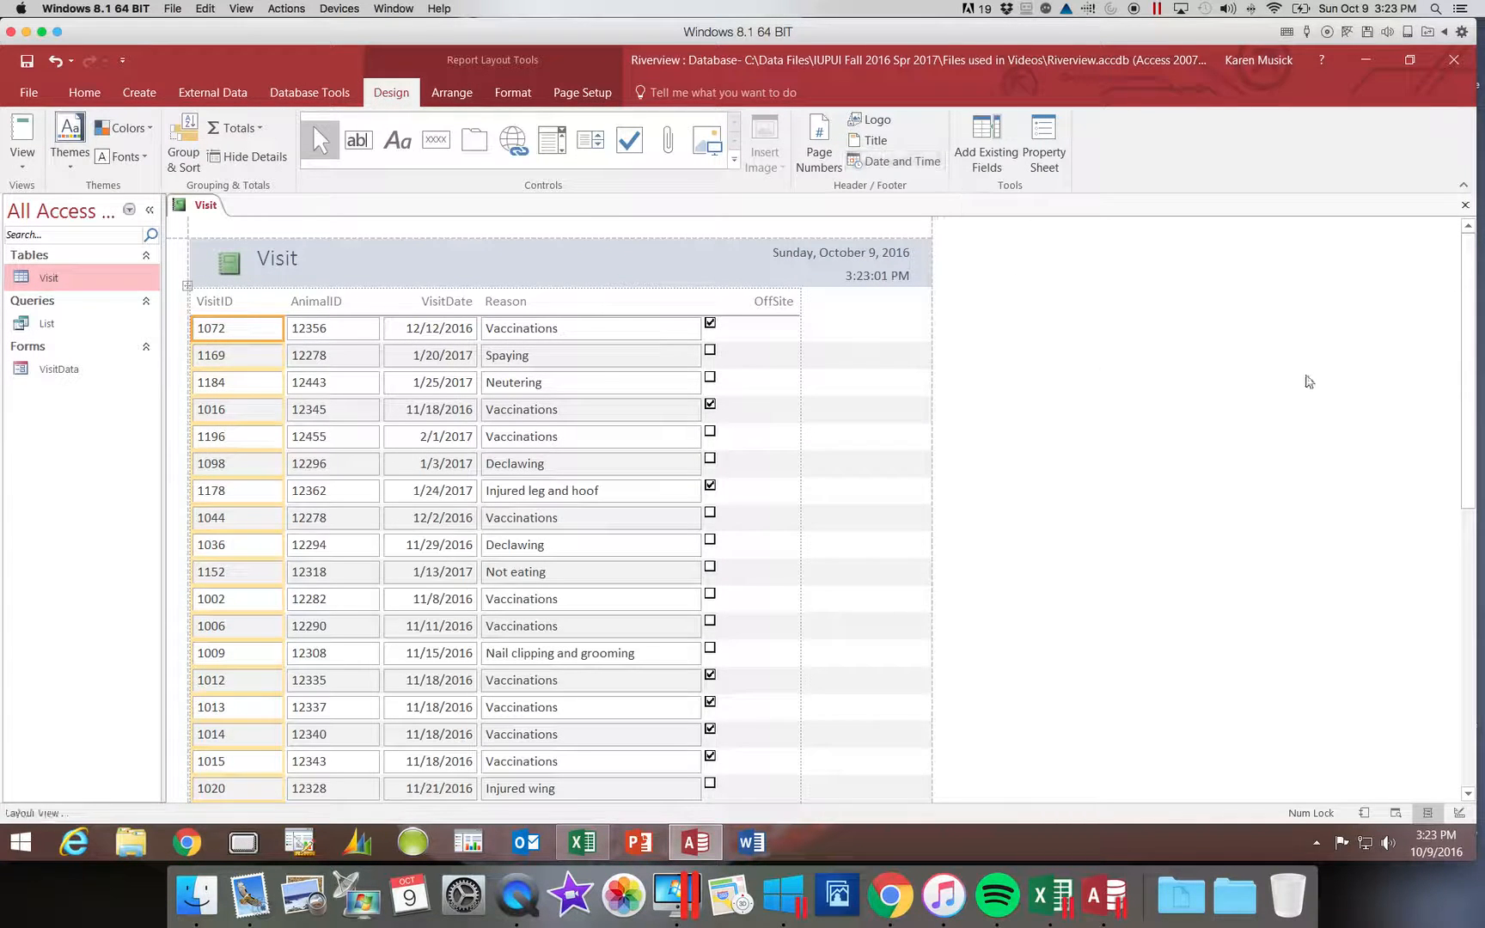
Narrow the report's VisitDate column slightly and narrow the OffSite column to fit its heading
left_click(450, 302)
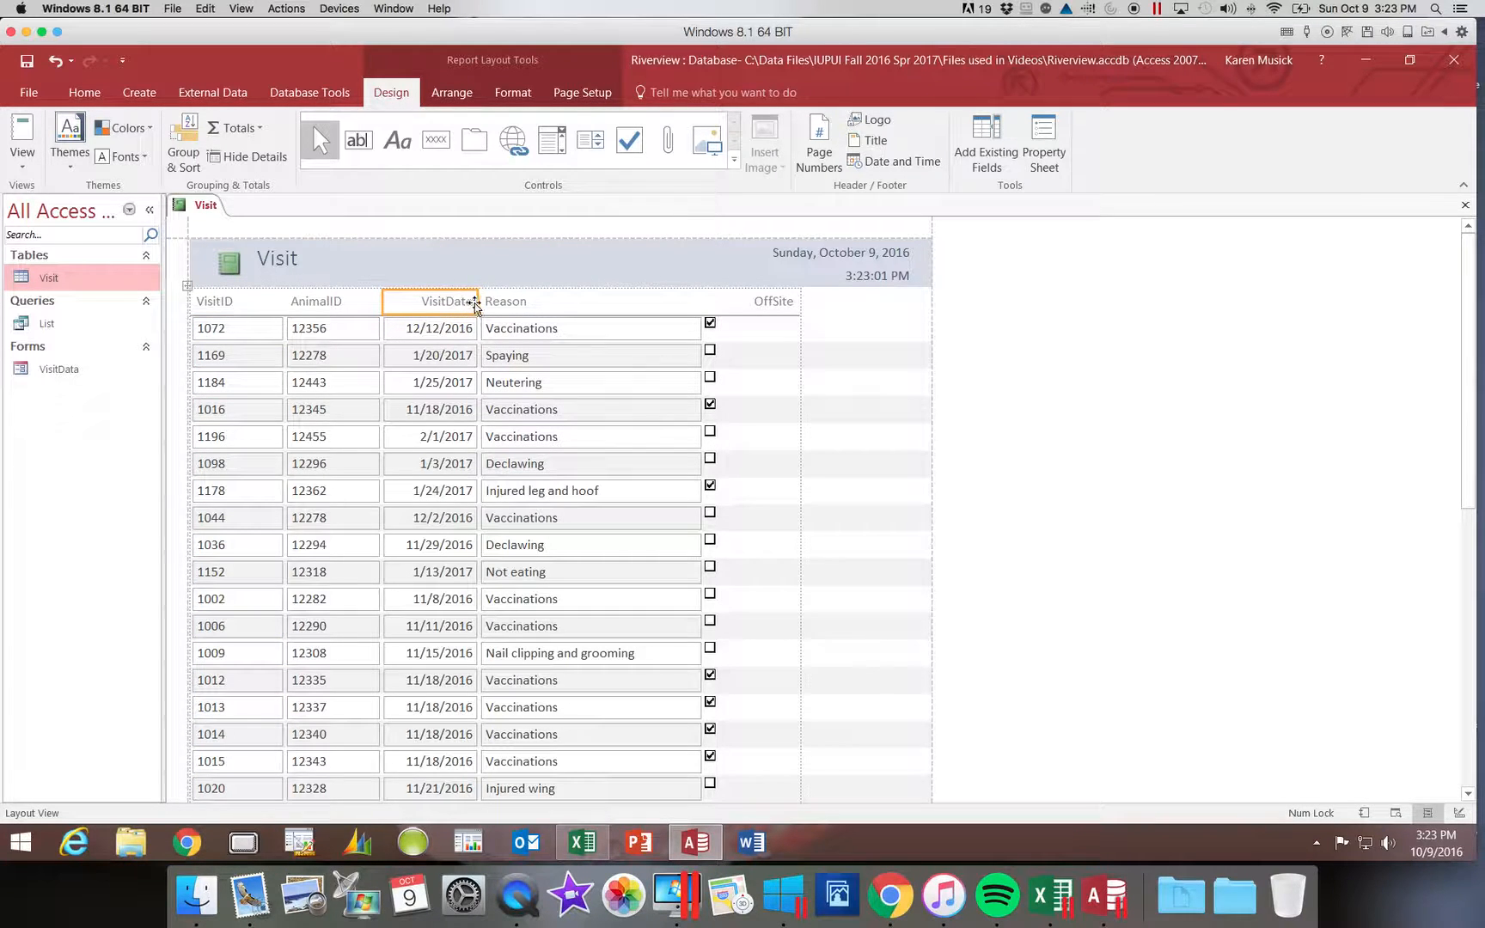
left_click(475, 304)
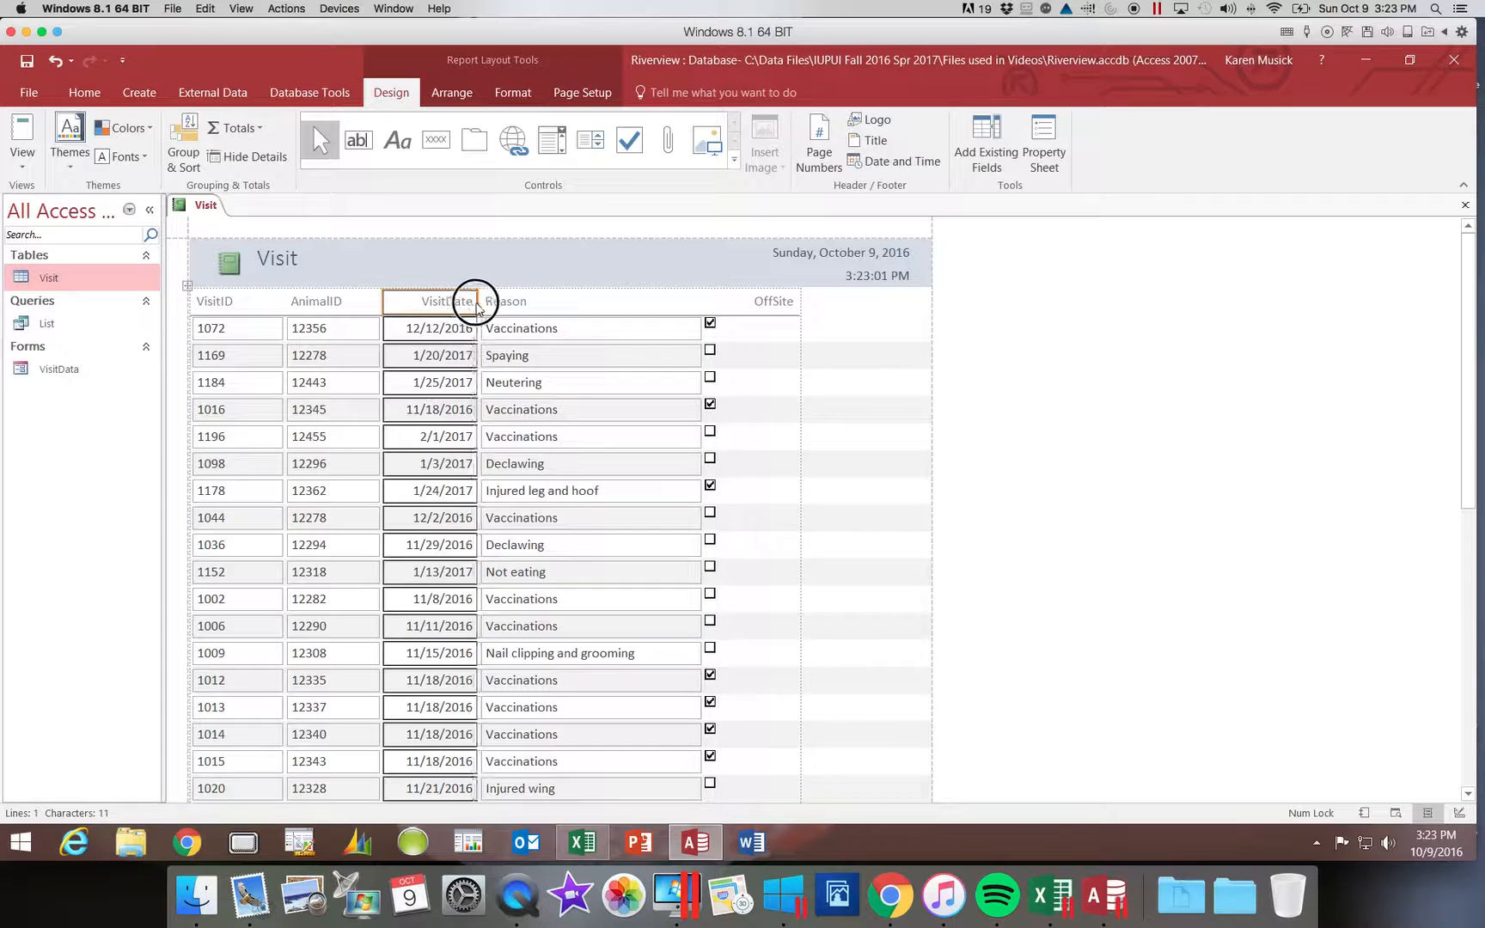
left_click(403, 299)
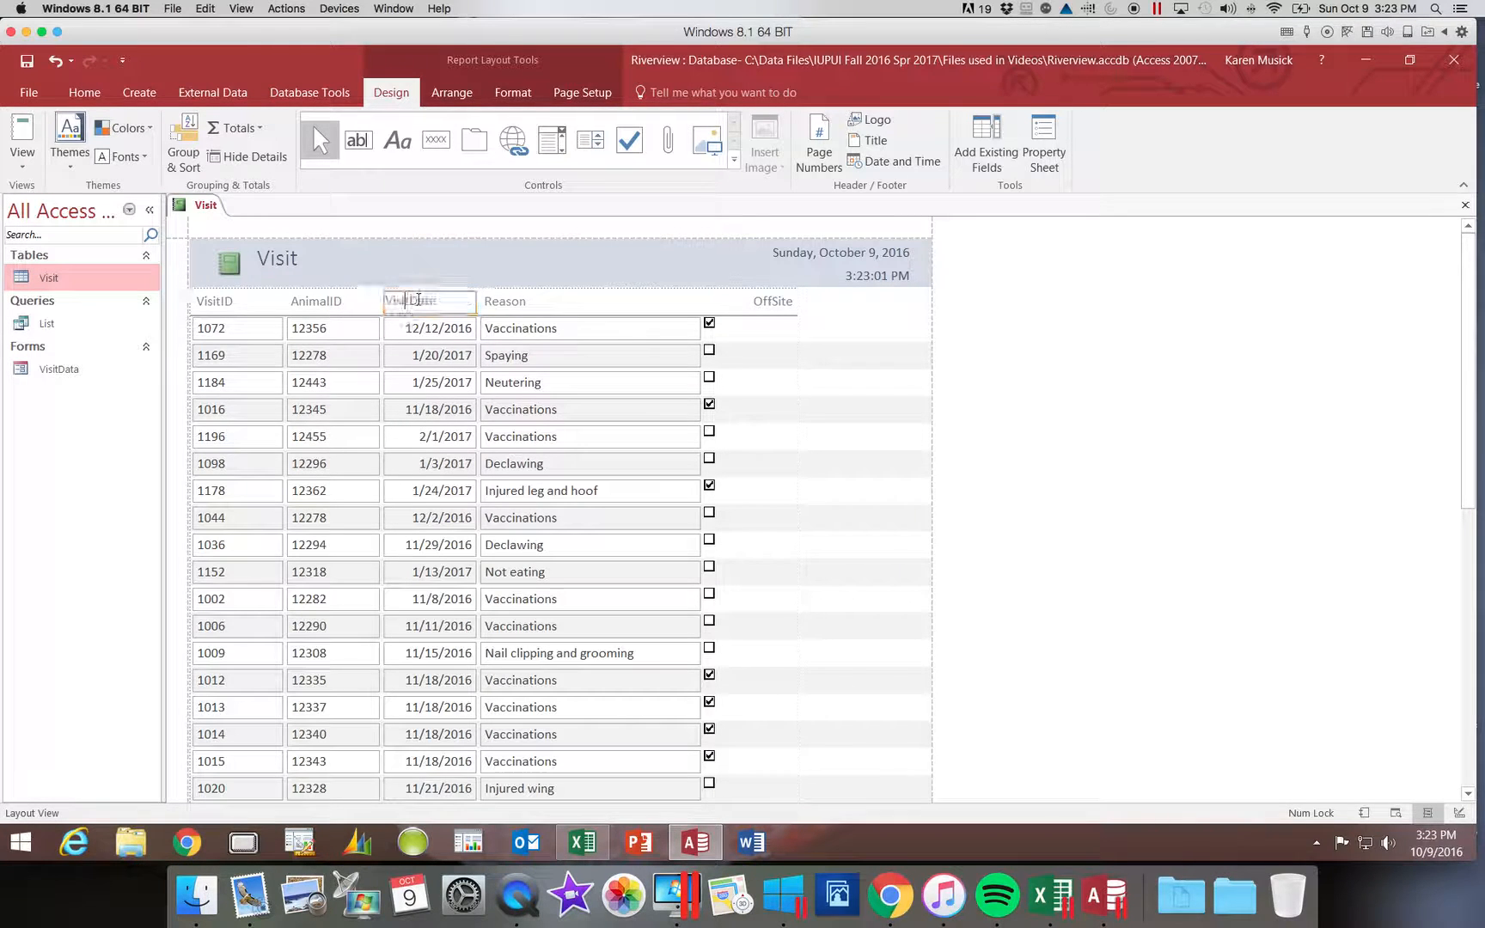
left_click(468, 307)
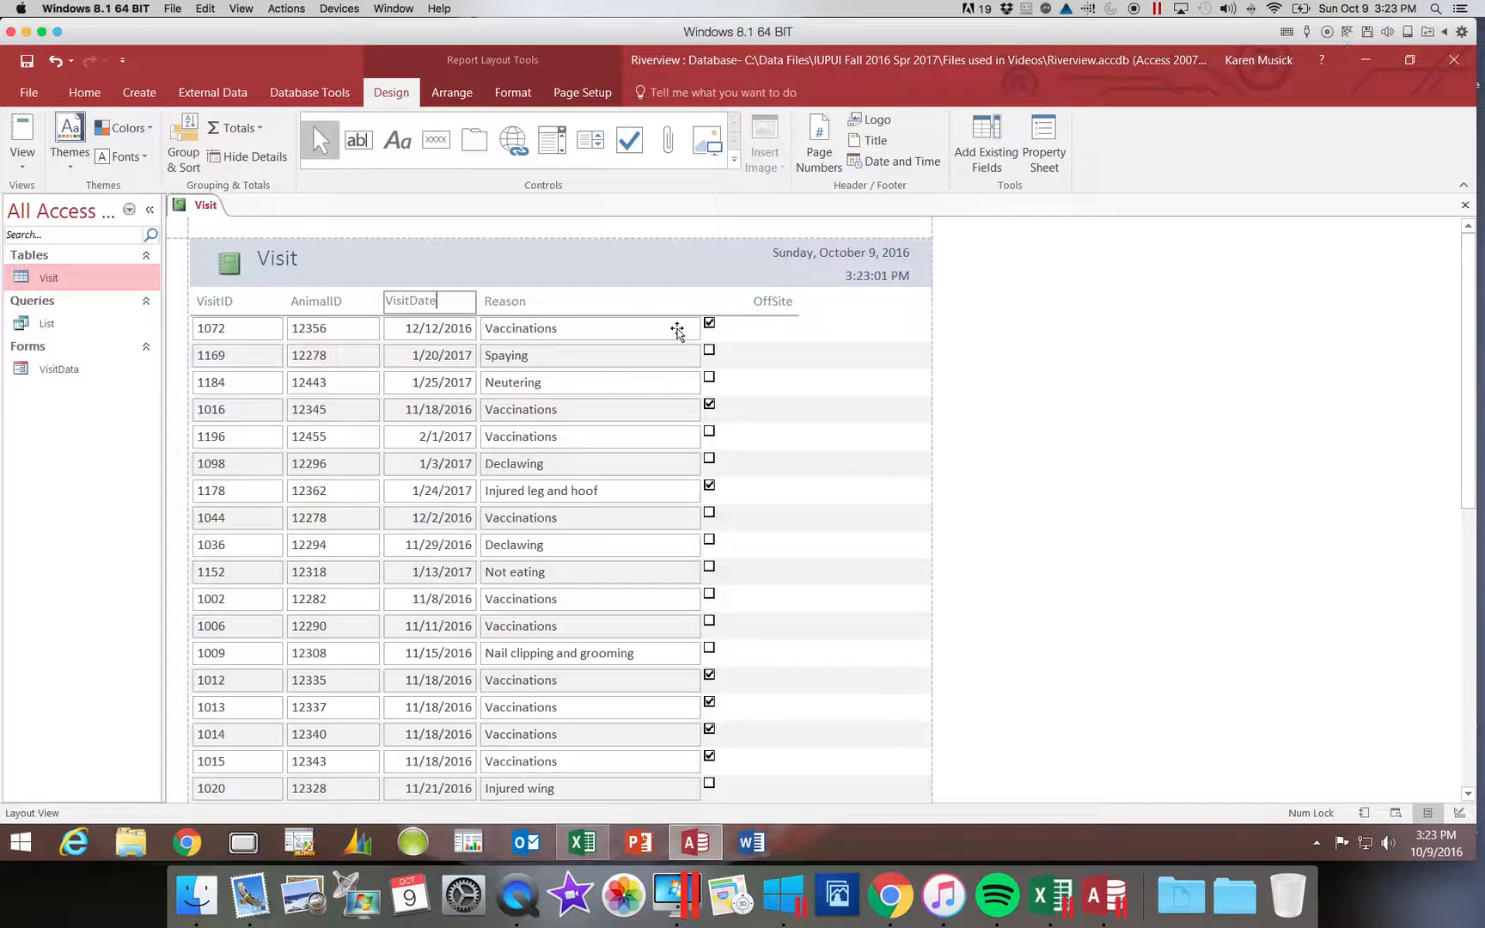
left_click(762, 308)
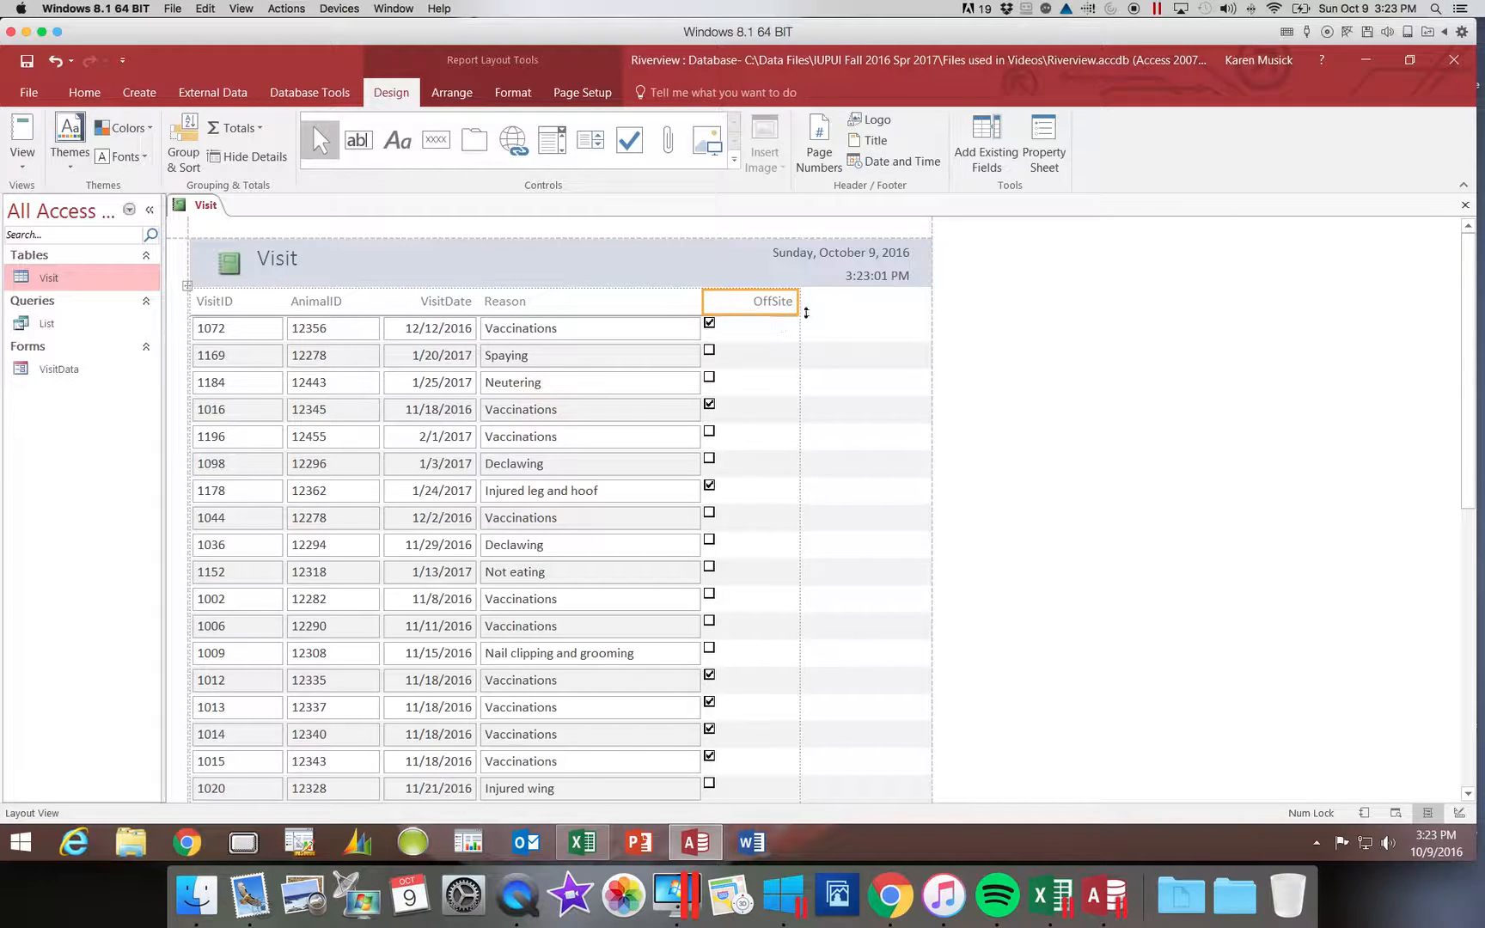
left_click_drag(798, 301, 753, 305)
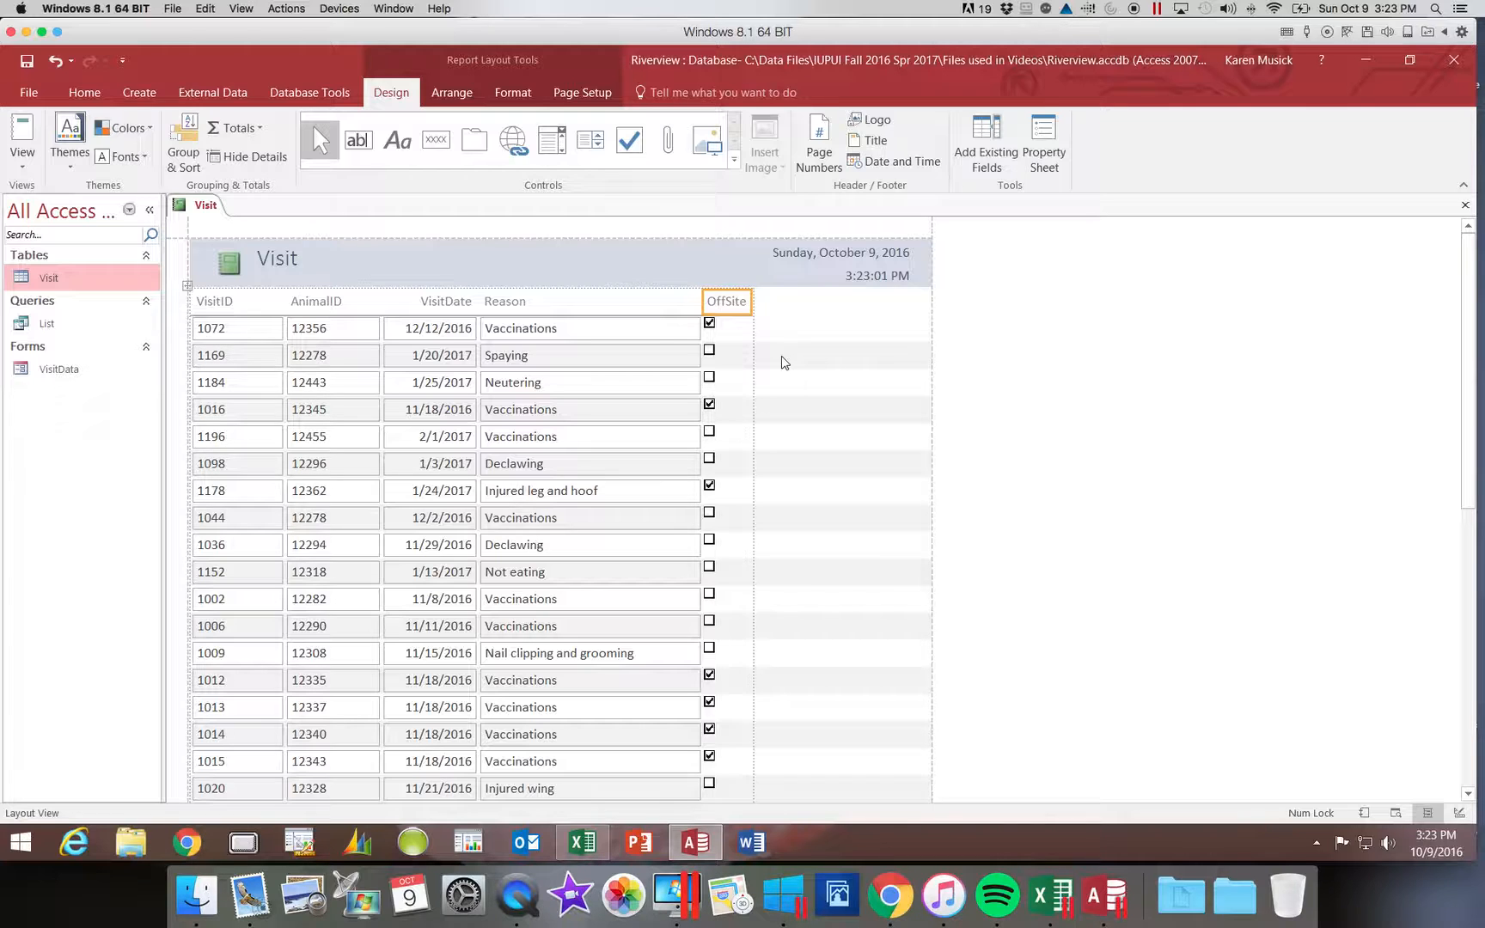
Save the report under the name VisitDetails
left_click(27, 66)
left_click(28, 66)
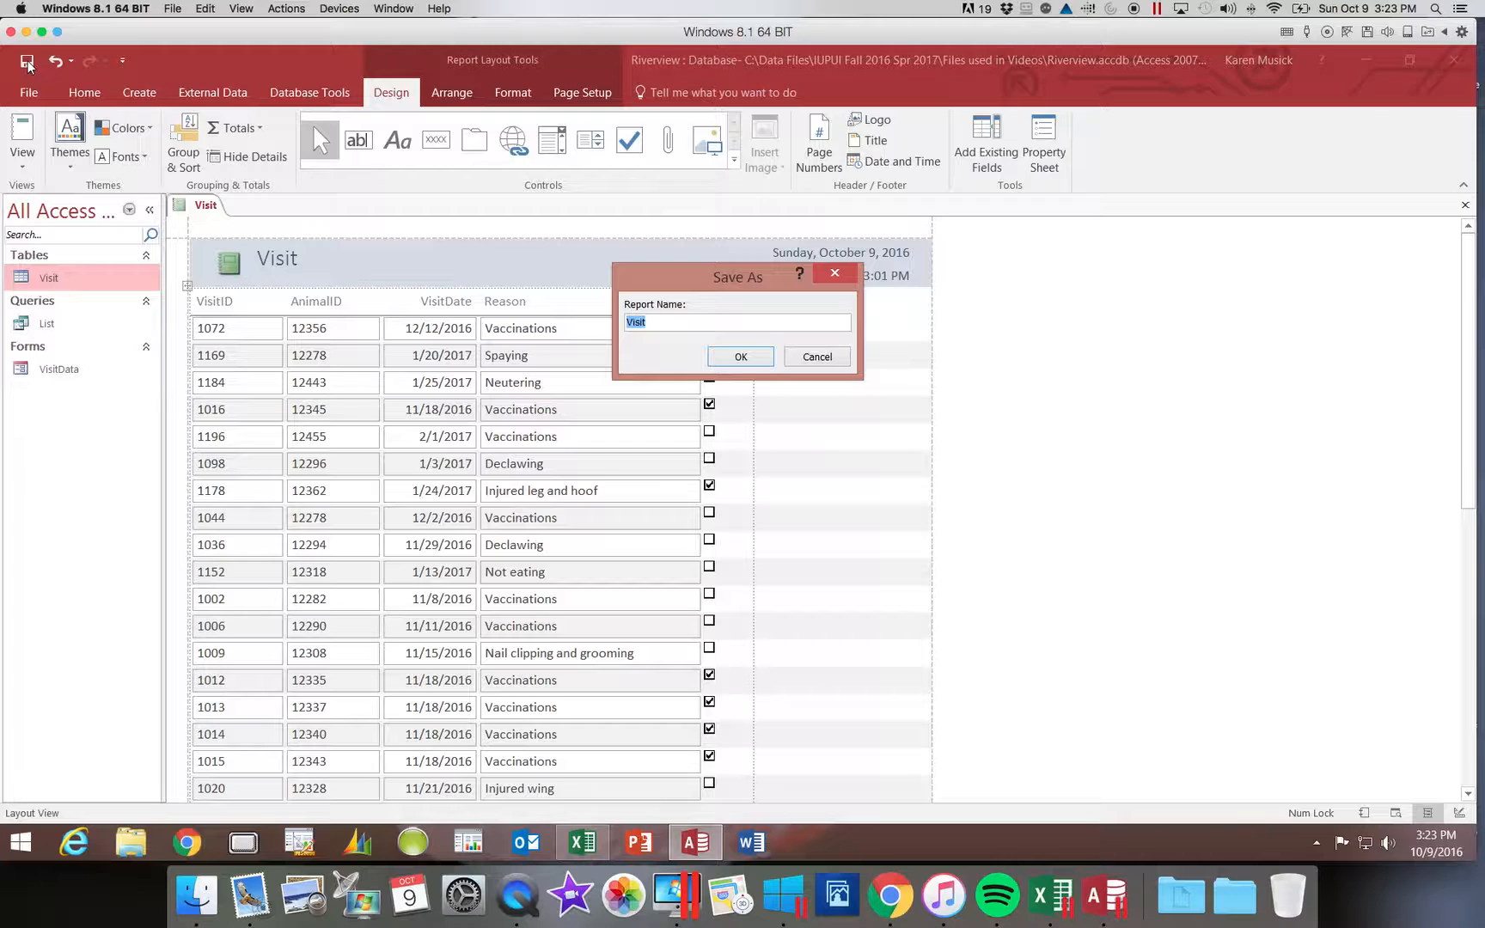
type("V")
key("Return")
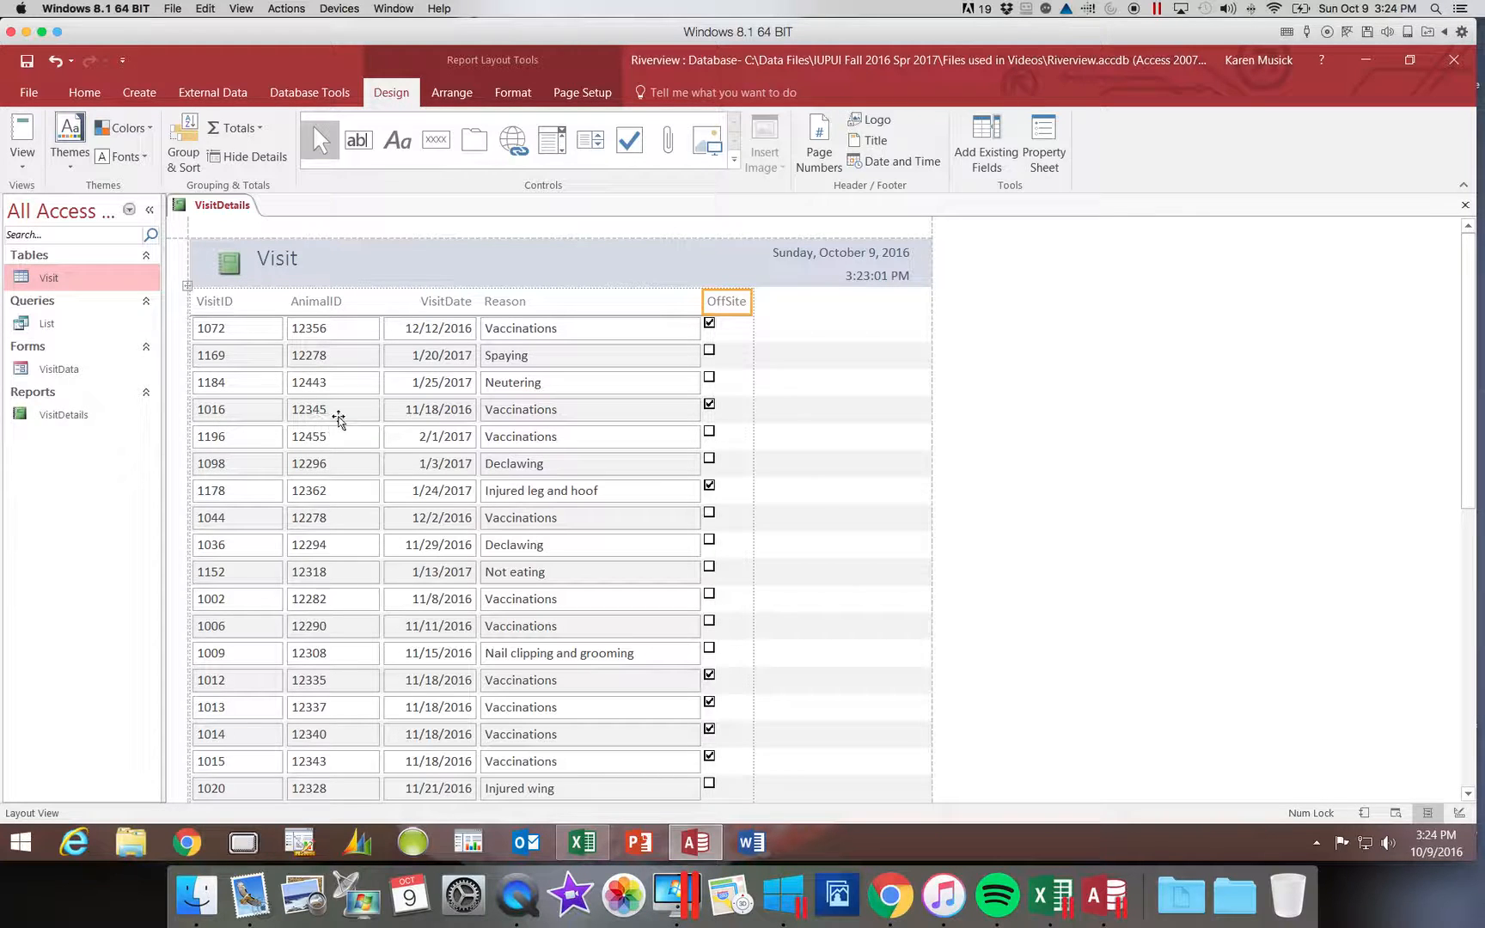
Open the print settings for the VisitDetails report, choose Adobe PDF as the printer, and cancel without printing
left_click(29, 92)
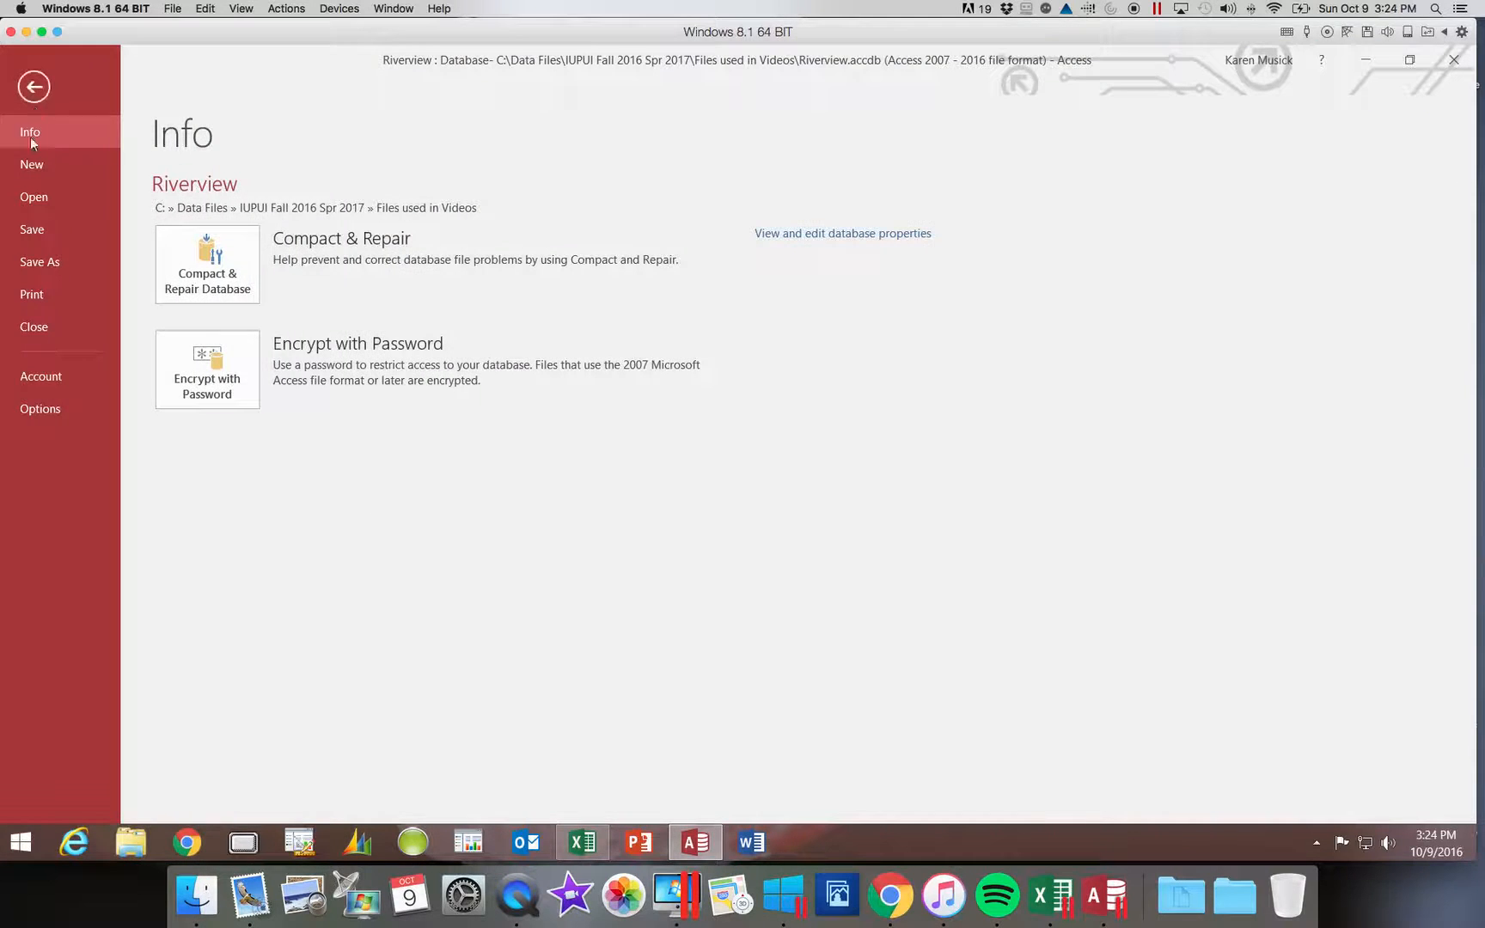
left_click(43, 294)
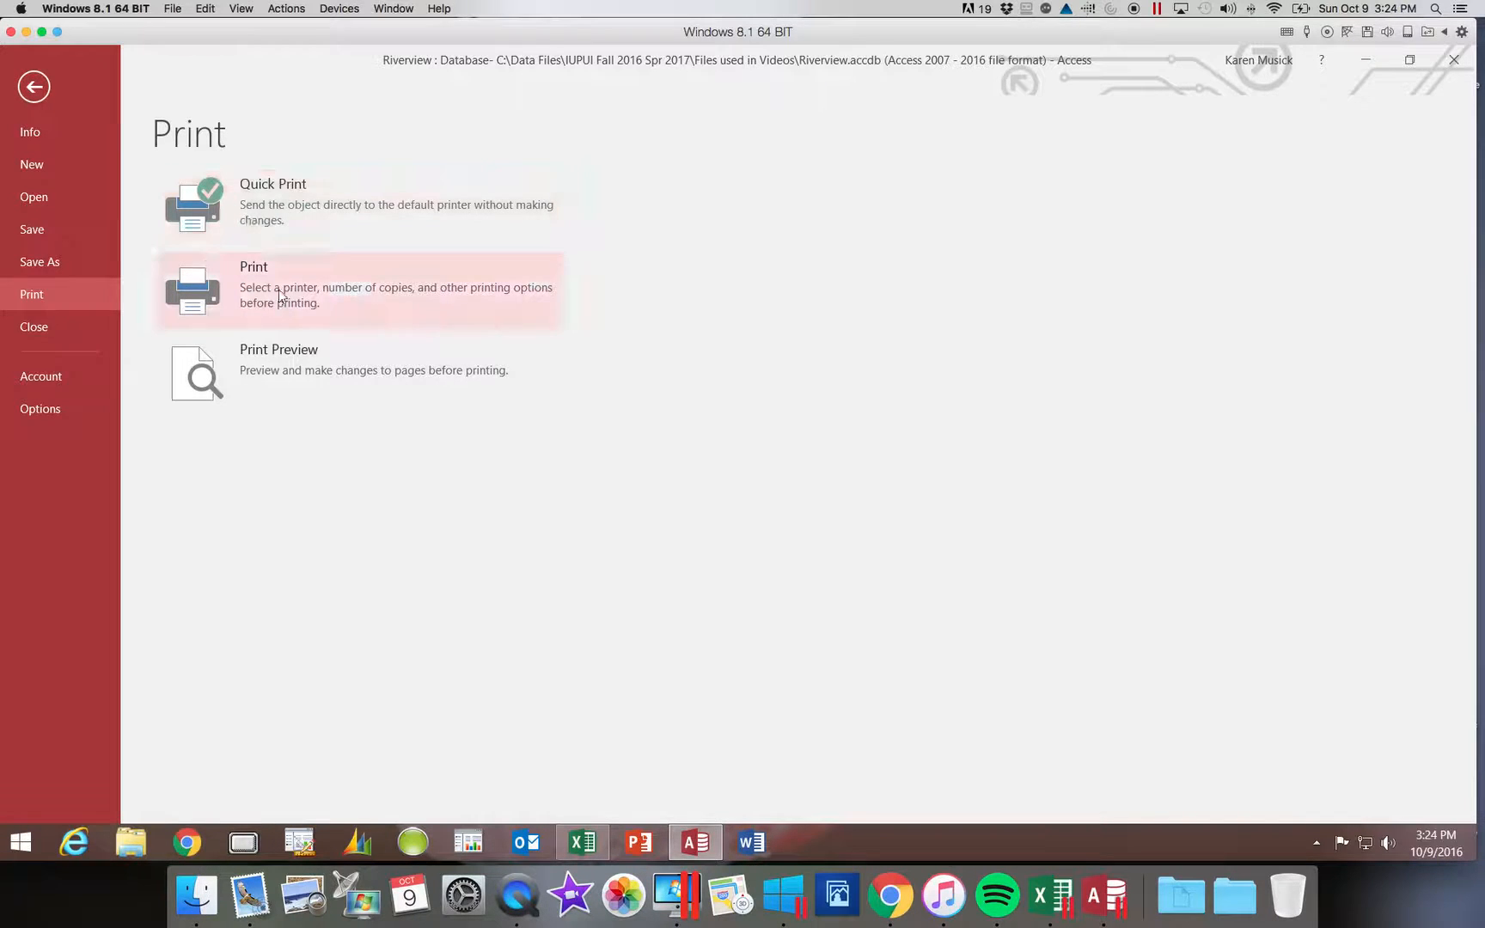
left_click(285, 317)
left_click(229, 300)
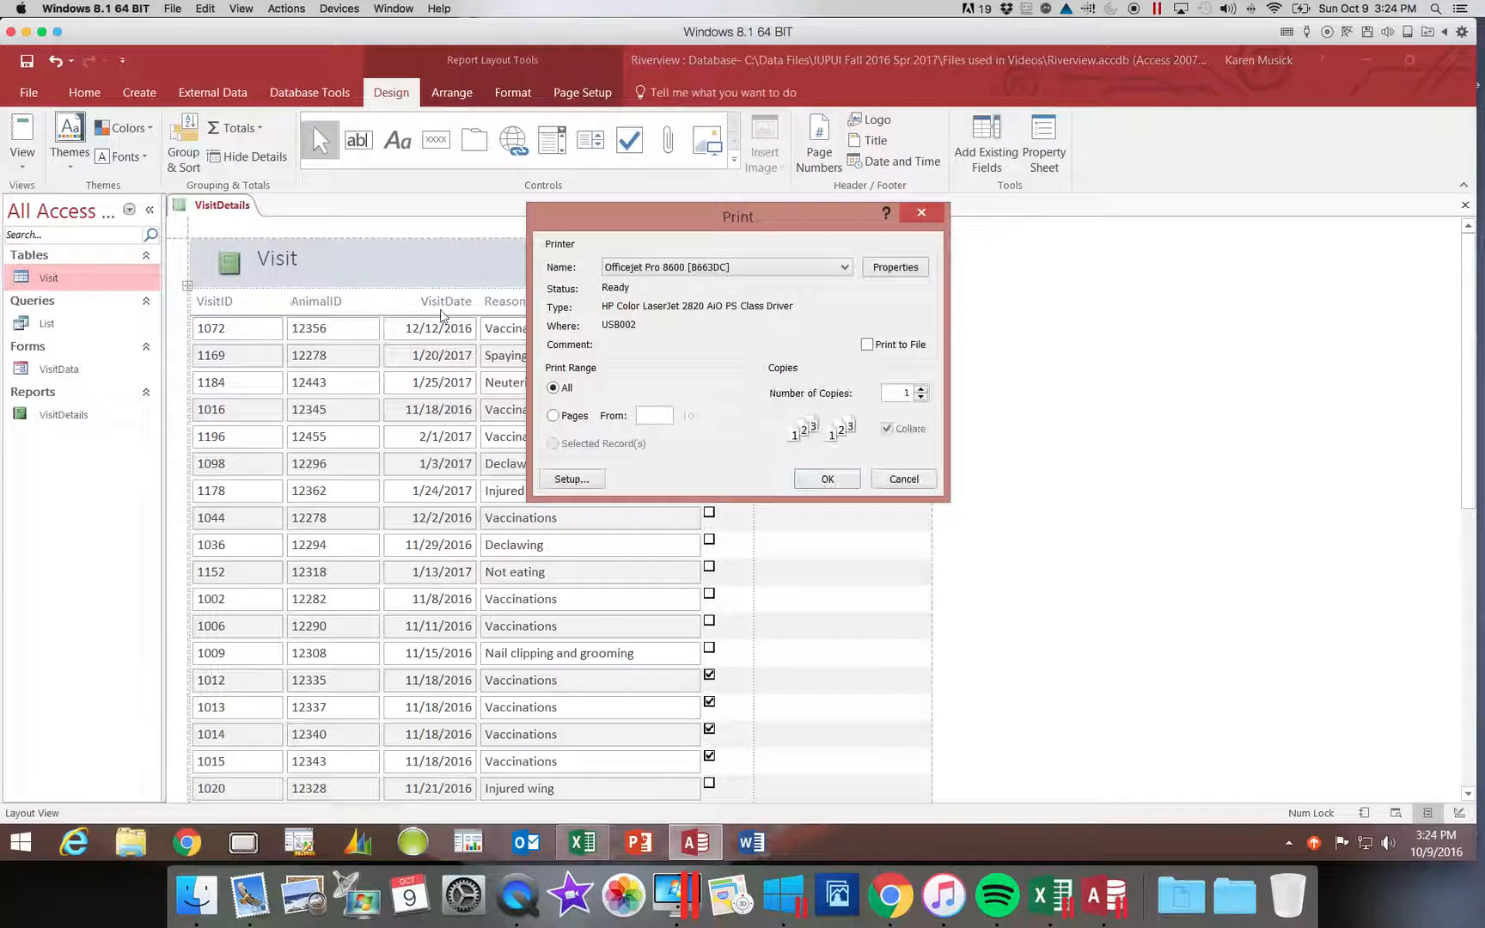
left_click(692, 270)
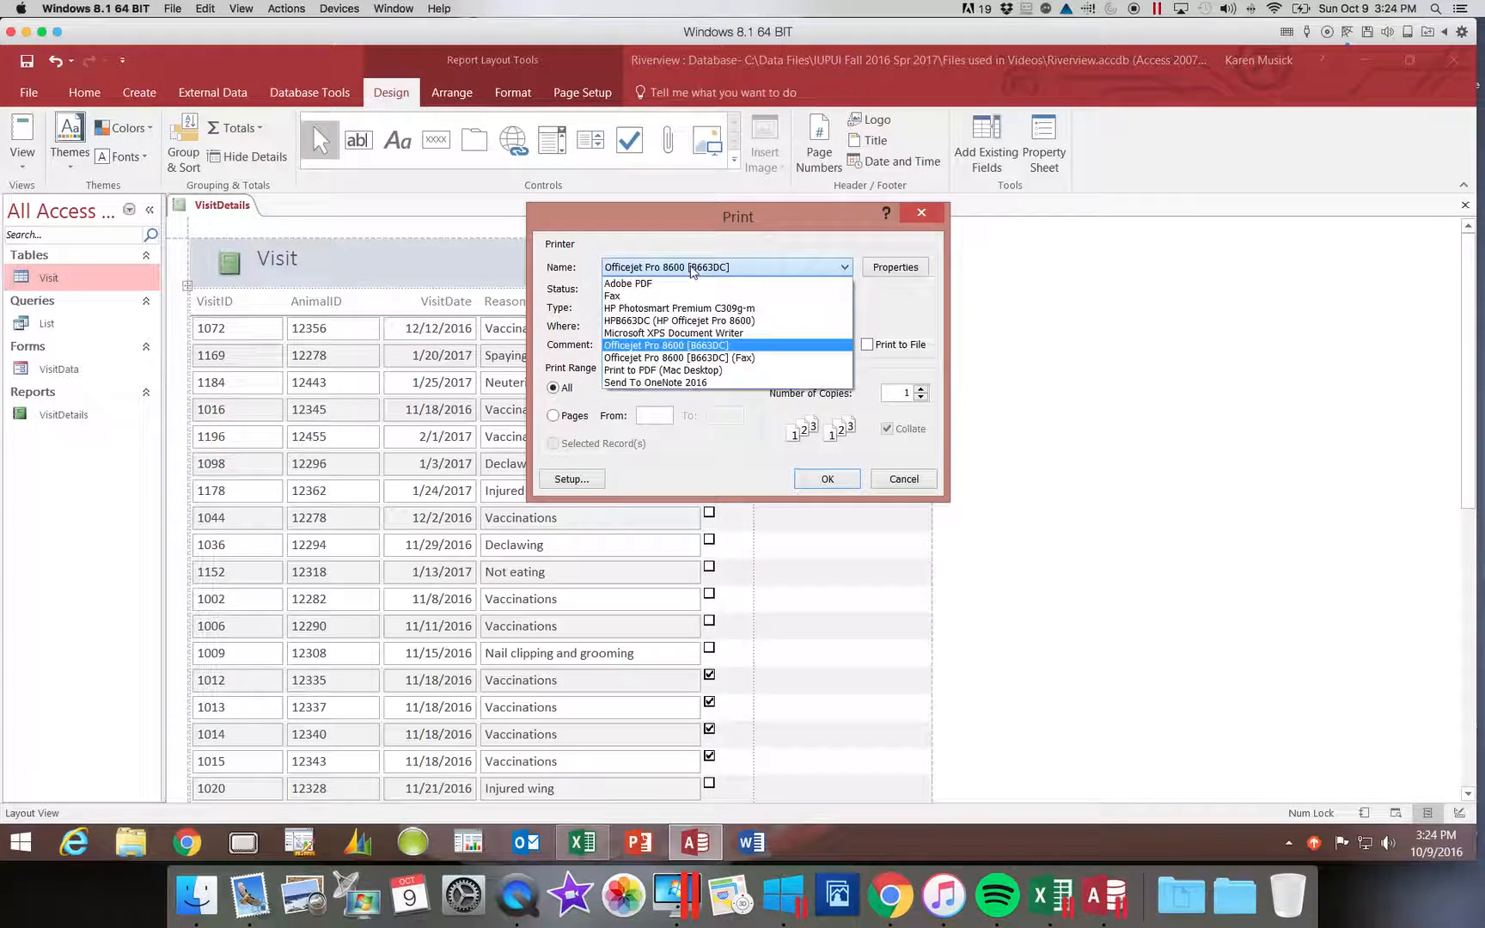
left_click(684, 344)
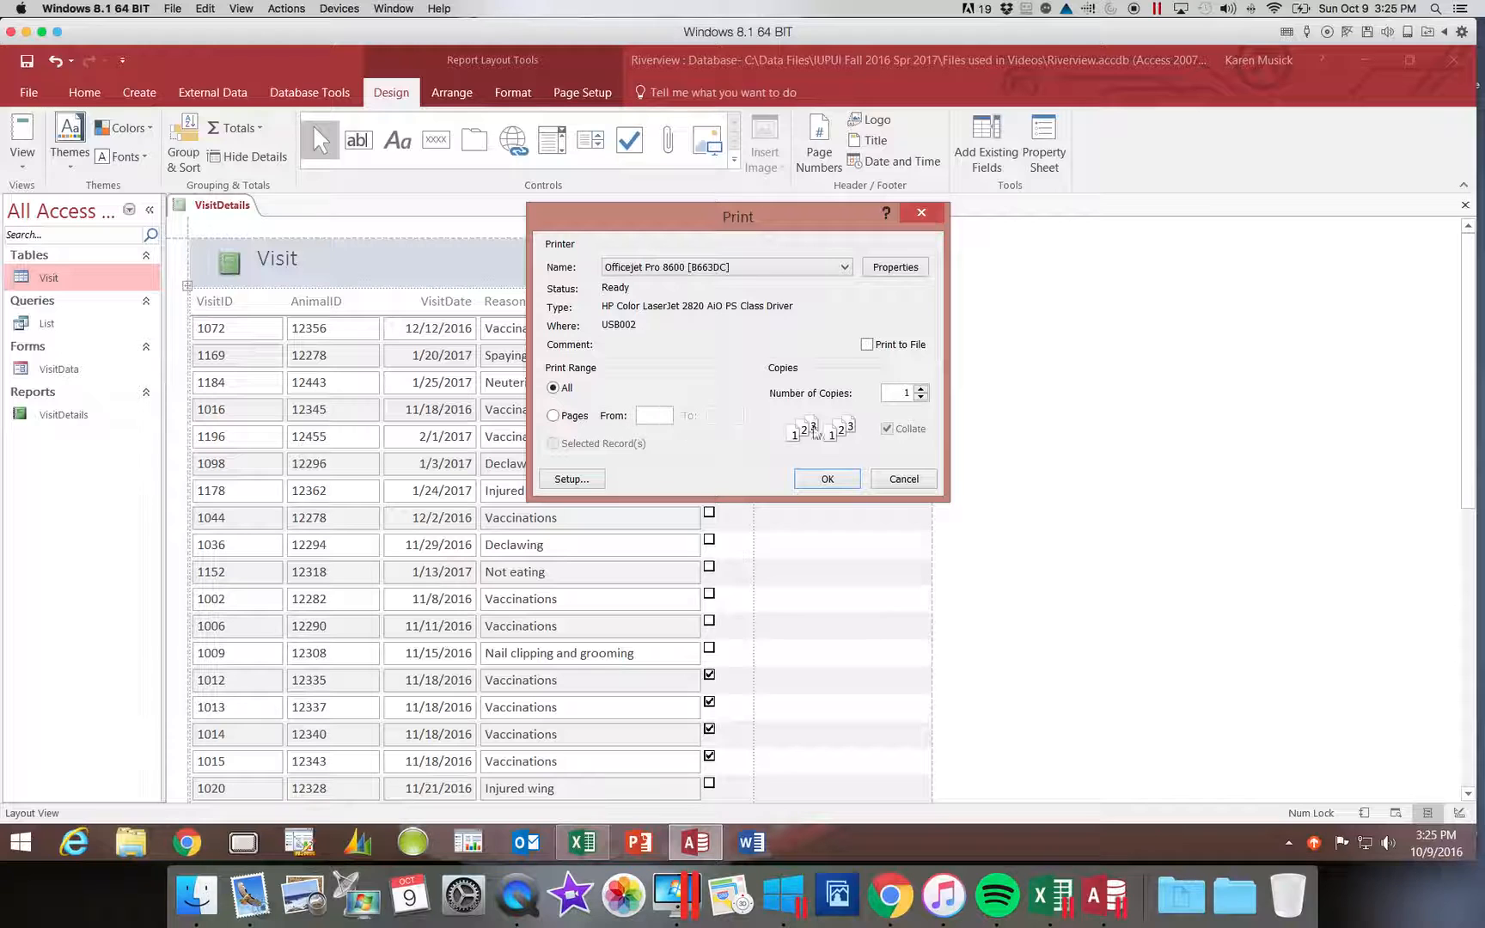
left_click(844, 267)
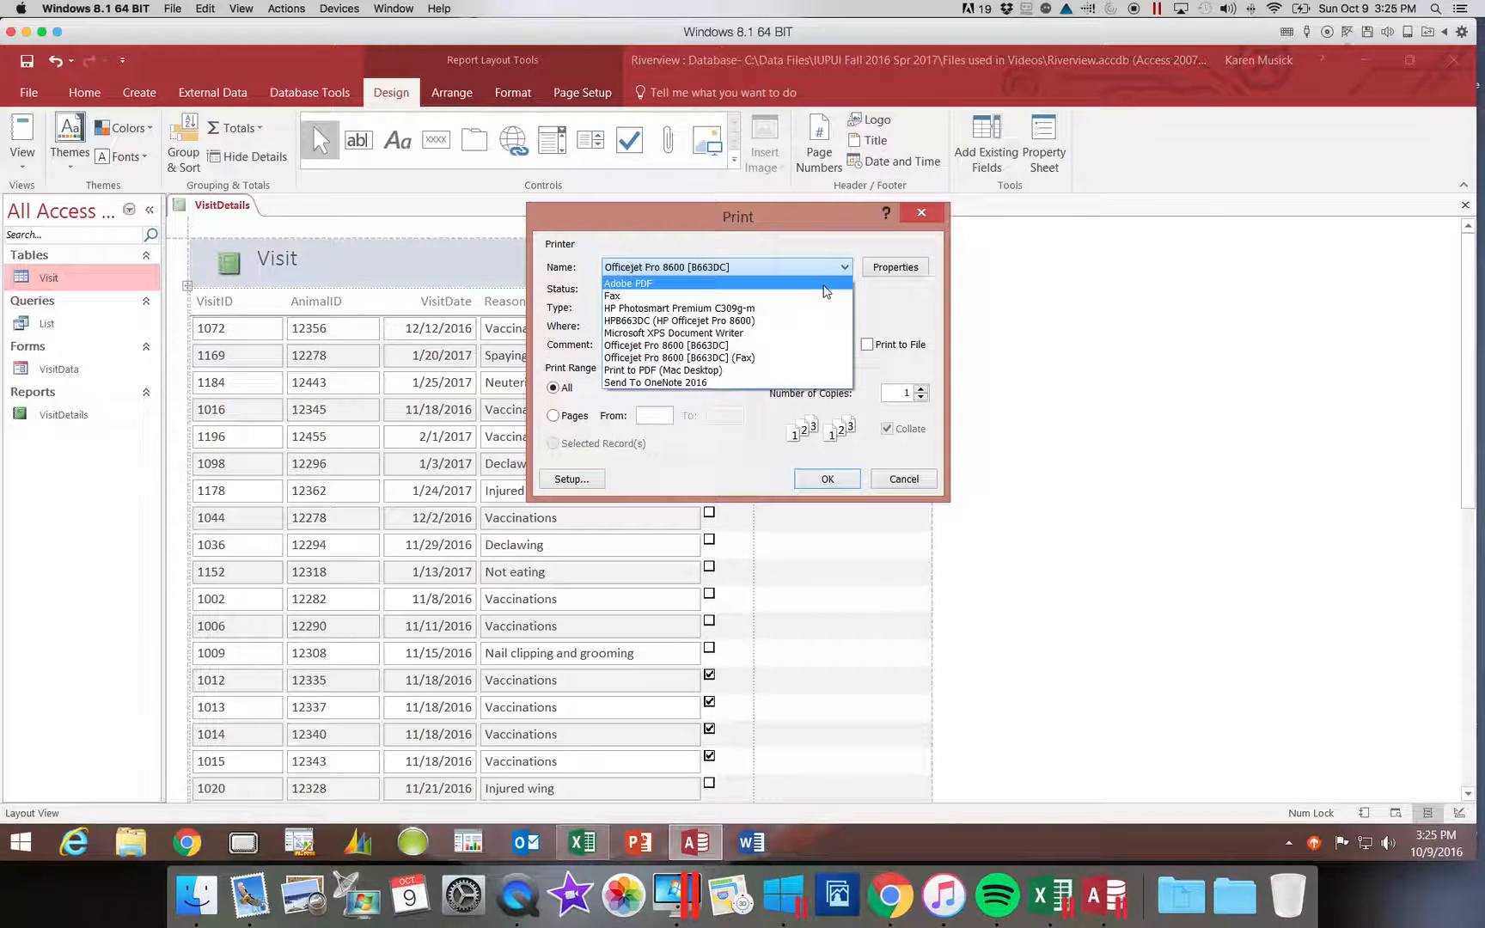
left_click(830, 284)
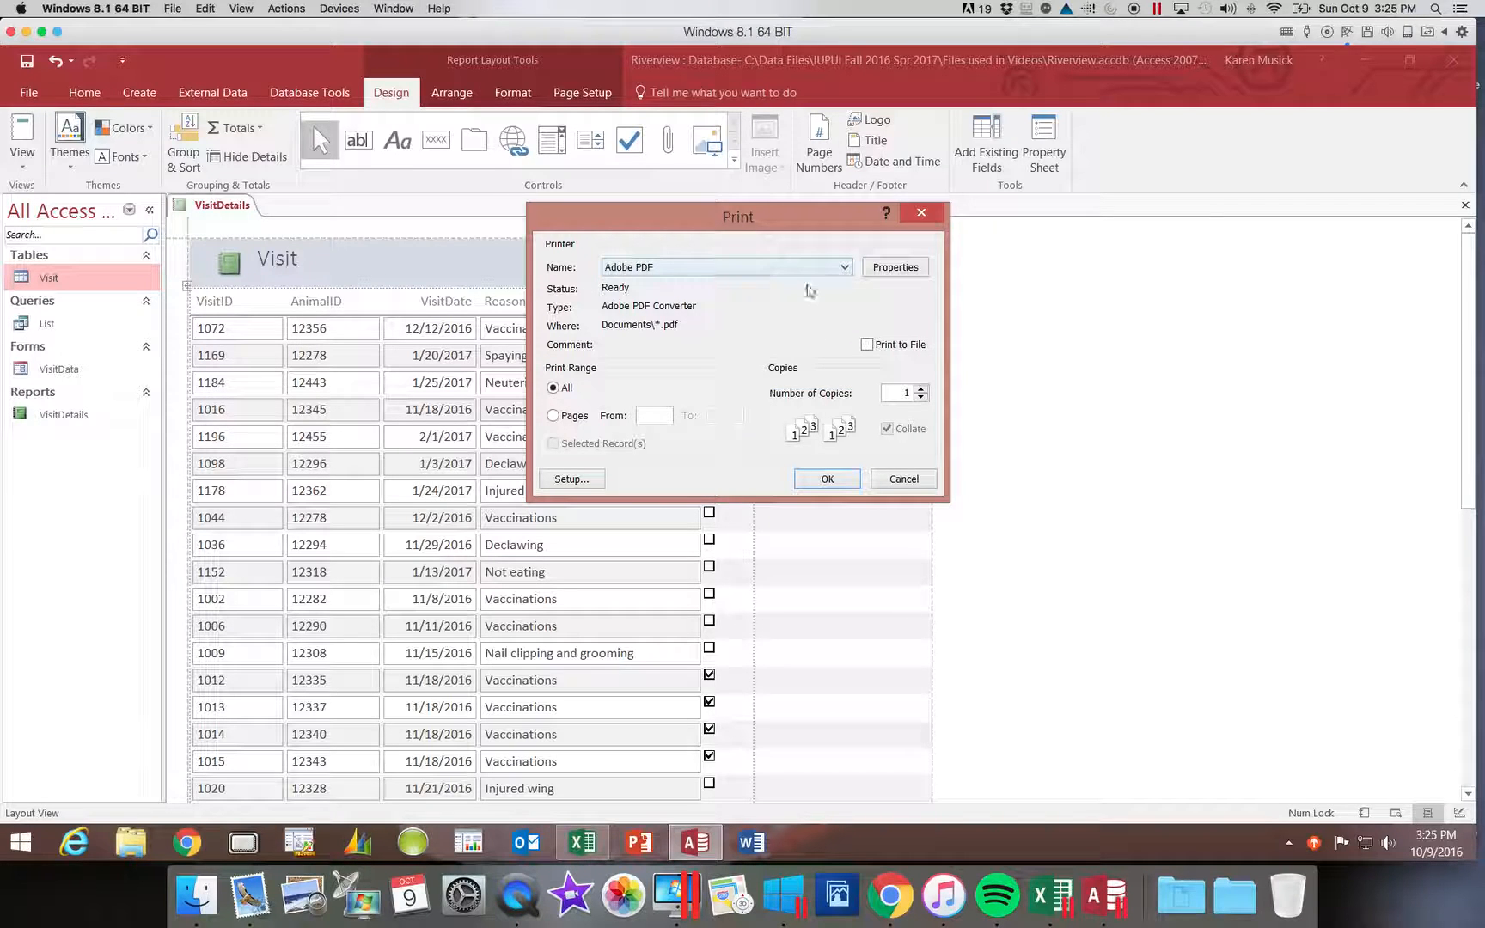
left_click(904, 479)
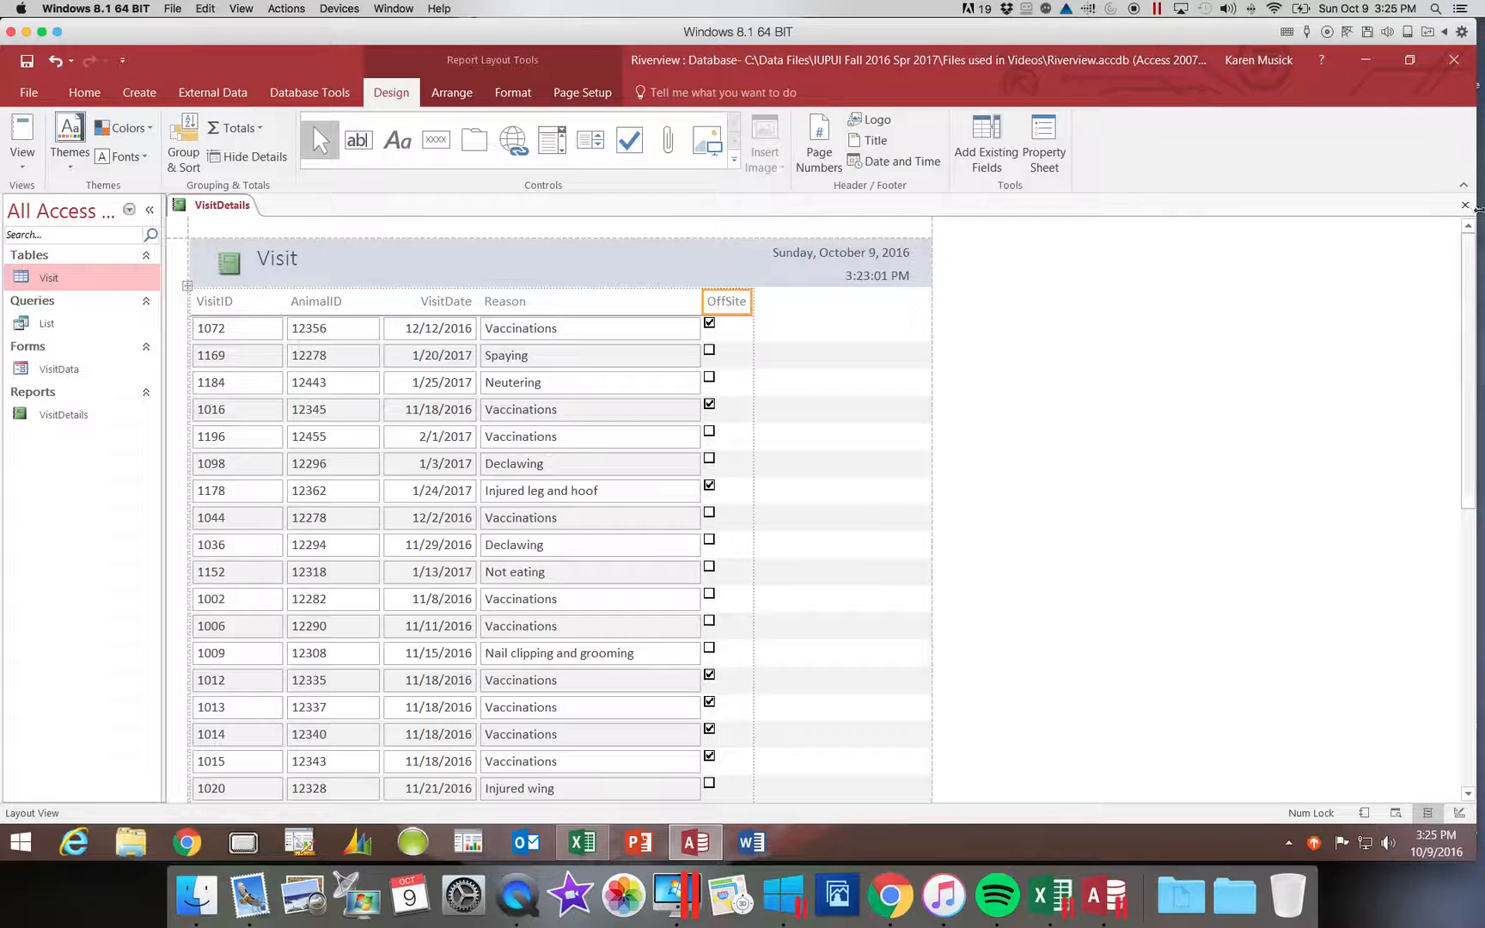
Close the VisitDetails report
left_click(1464, 206)
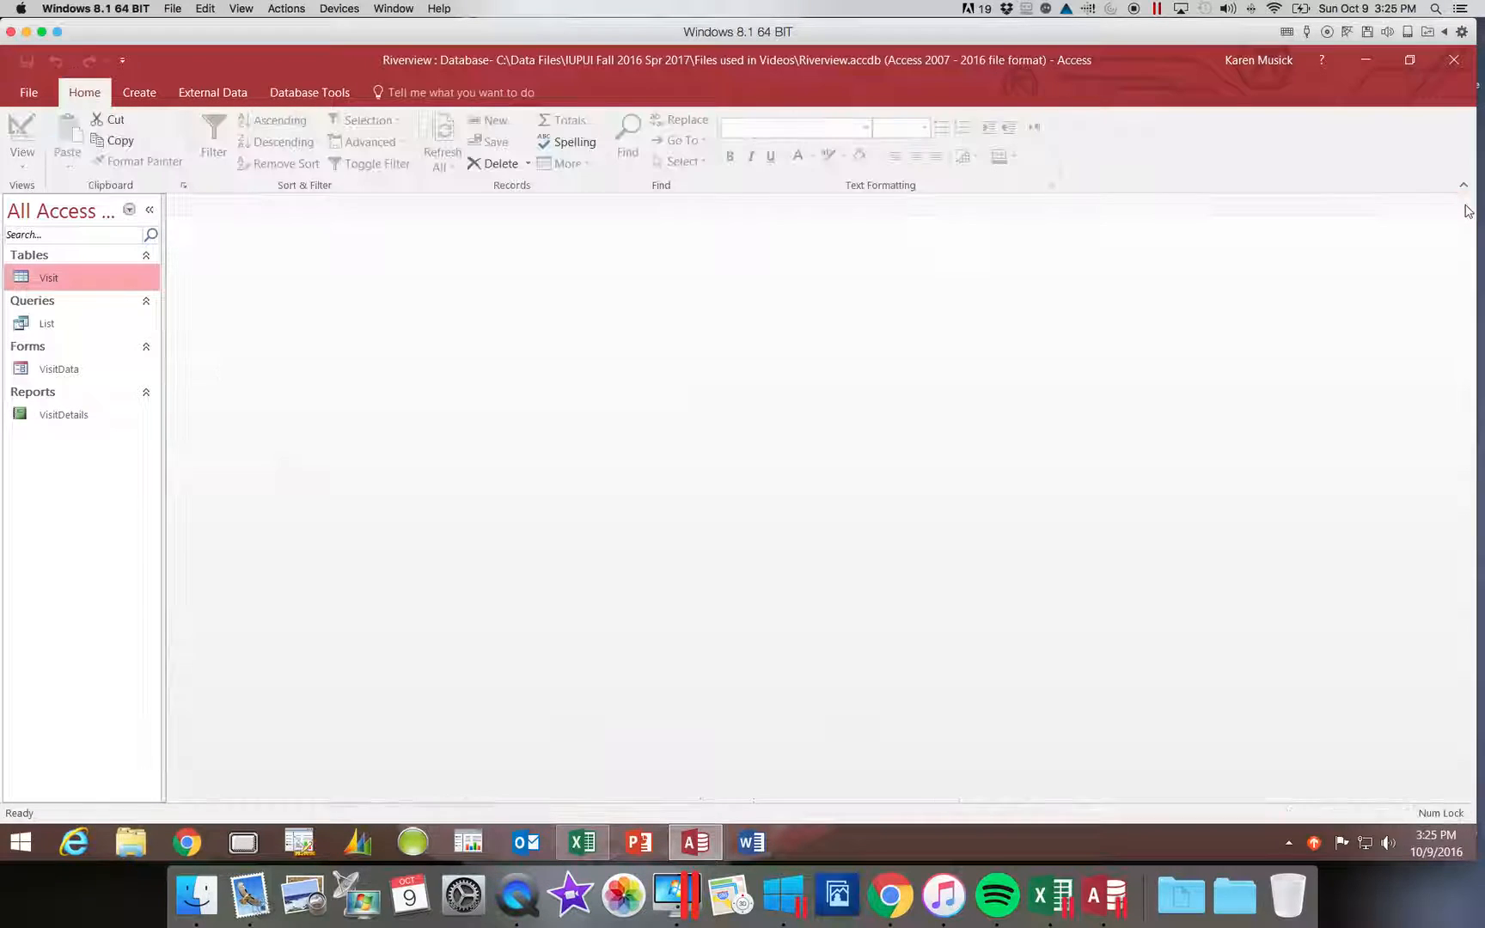